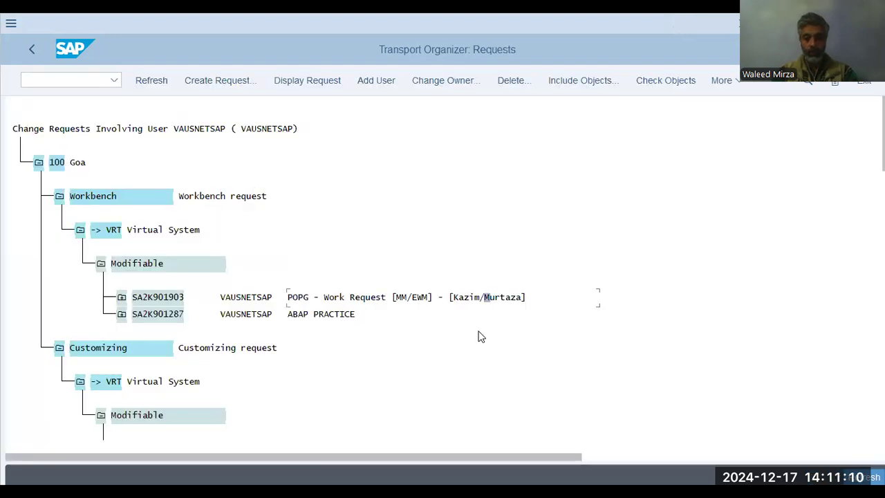
Examine the customizing task objects of the CALTEX - HCM Config request, and collapse the request again
{"action": "scroll", "coordinate": [391, 223], "scroll_direction": "down", "scroll_amount": 5}
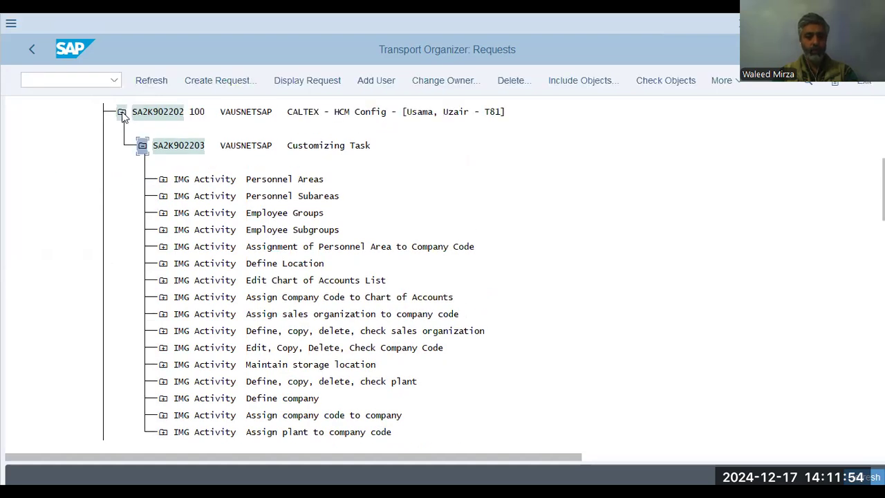
{"action": "left_click", "coordinate": [352, 118]}
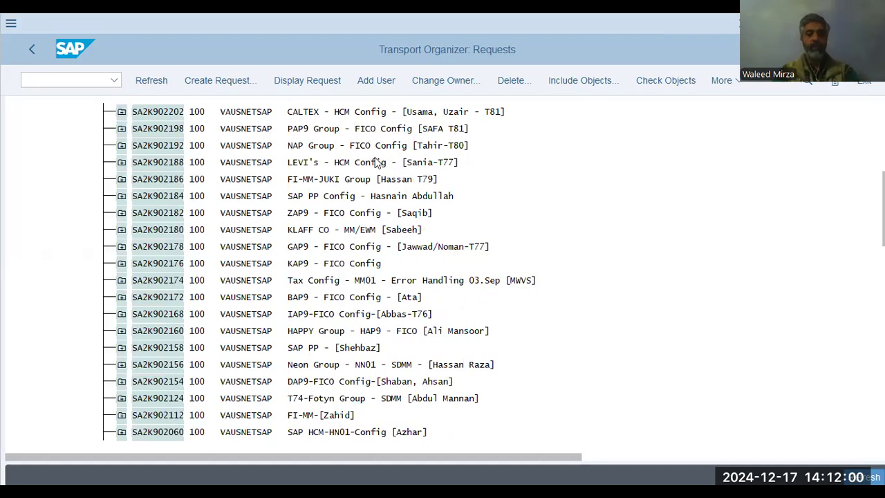
Search the requests for XAP and expand the XAP9 - FICO Config request down to the objects of its customizing task
{"action": "key", "text": "ctrl+f"}
{"action": "key", "text": "Return"}
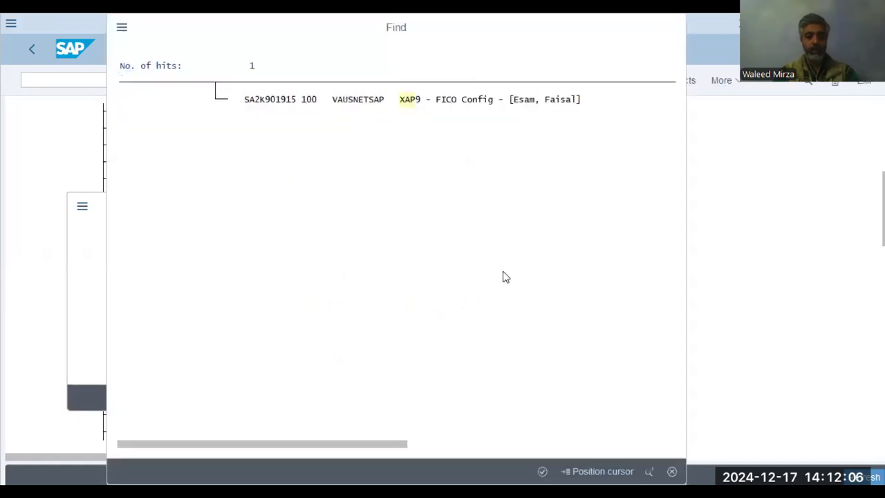
{"action": "key", "text": "Return"}
{"action": "left_click", "coordinate": [121, 113]}
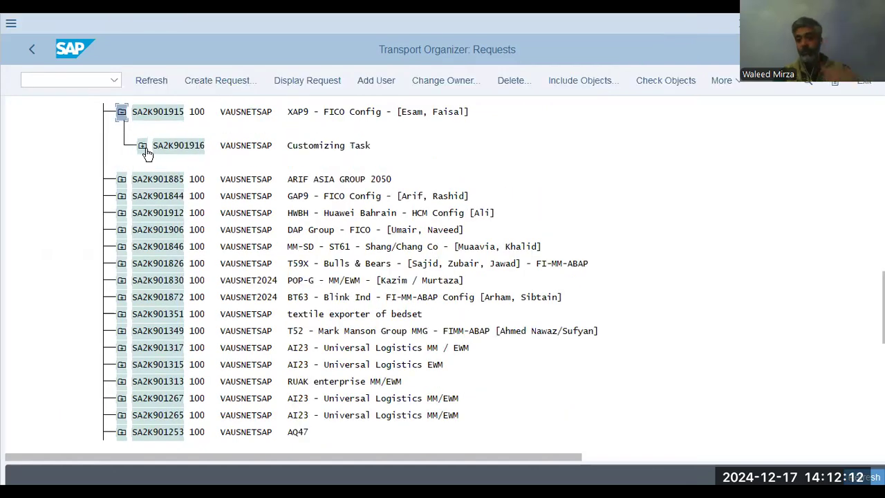
{"action": "left_click", "coordinate": [243, 185]}
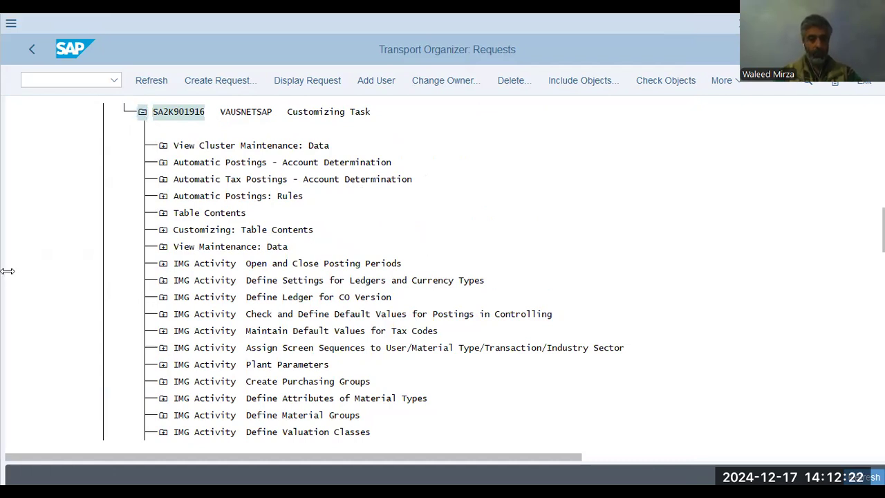
Examine the IMG activities recorded in the XAP9 - FICO Config customizing task and return to the beginning of the customizing requests
{"action": "scroll", "coordinate": [7, 271], "scroll_direction": "down", "scroll_amount": 10}
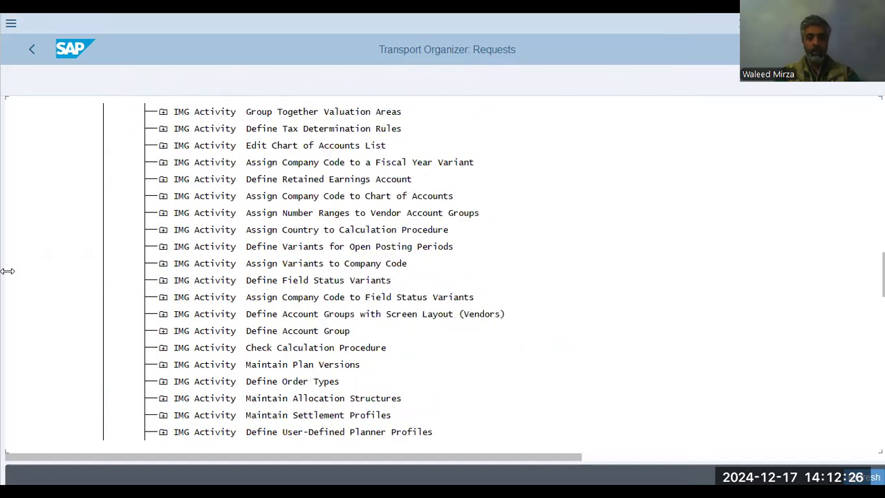
{"action": "scroll", "coordinate": [7, 271], "scroll_direction": "down", "scroll_amount": 8}
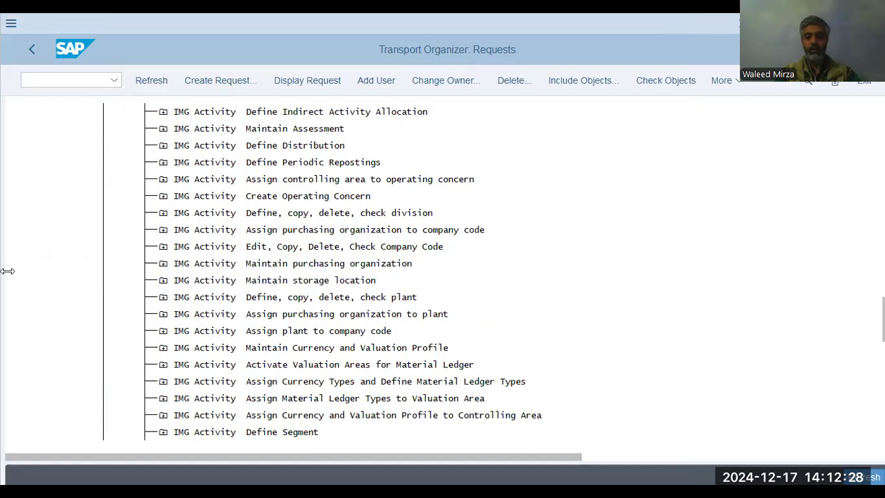
{"action": "scroll", "coordinate": [7, 271], "scroll_direction": "down", "scroll_amount": 10}
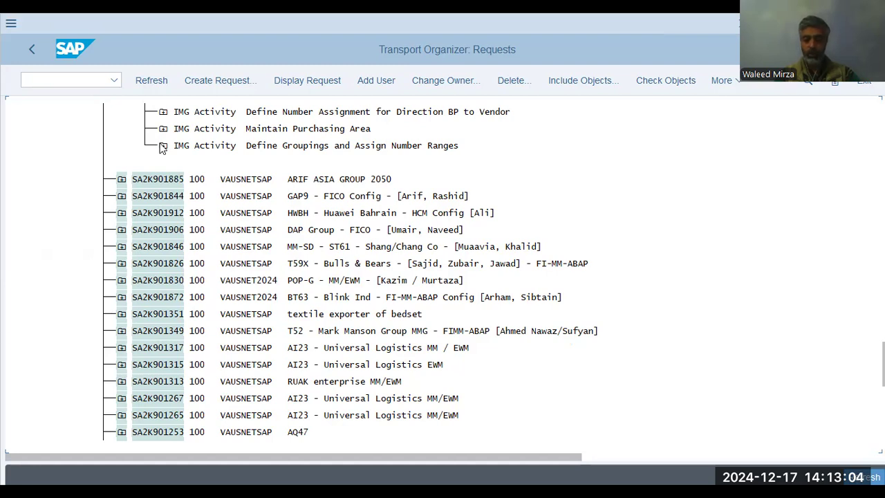
{"action": "left_click", "coordinate": [75, 81]}
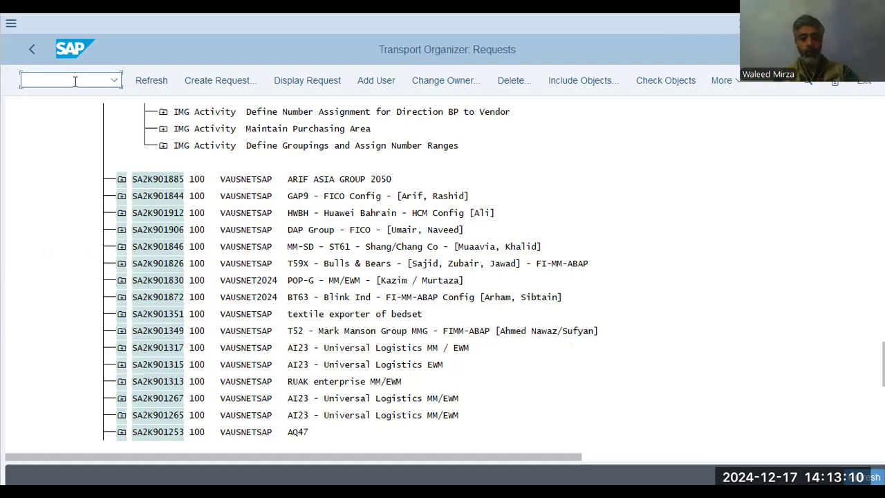
{"action": "left_click", "coordinate": [29, 267]}
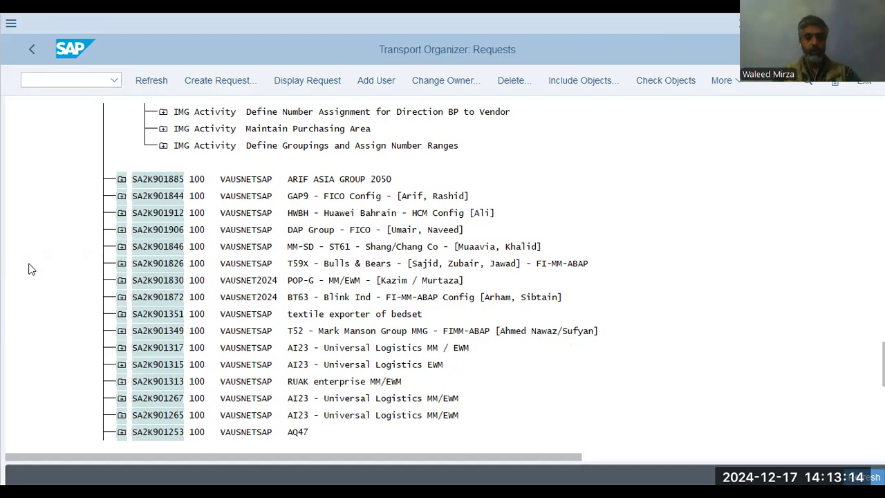
{"action": "scroll", "coordinate": [31, 269], "scroll_direction": "up", "scroll_amount": 5}
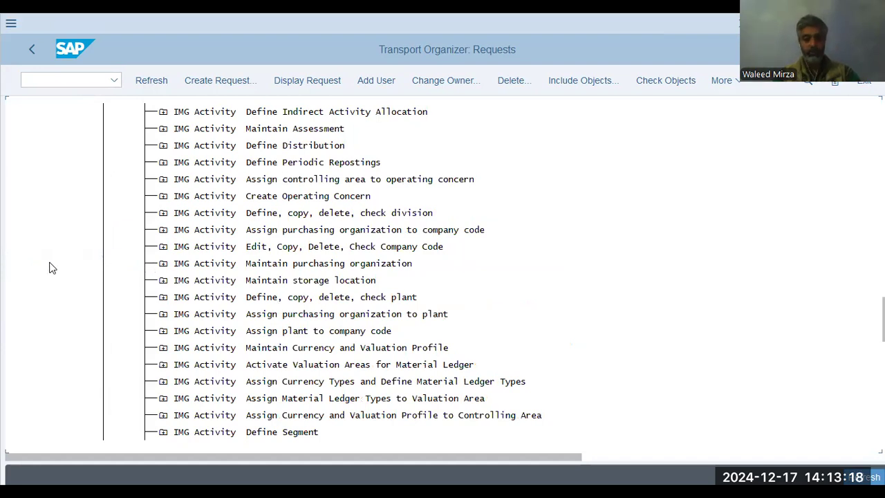
{"action": "scroll", "coordinate": [52, 268], "scroll_direction": "up", "scroll_amount": 5}
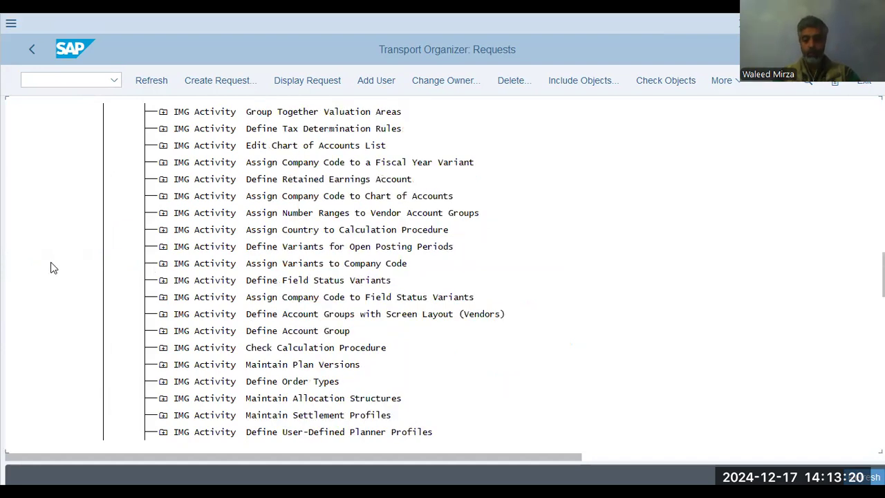
{"action": "scroll", "coordinate": [52, 268], "scroll_direction": "up", "scroll_amount": 5}
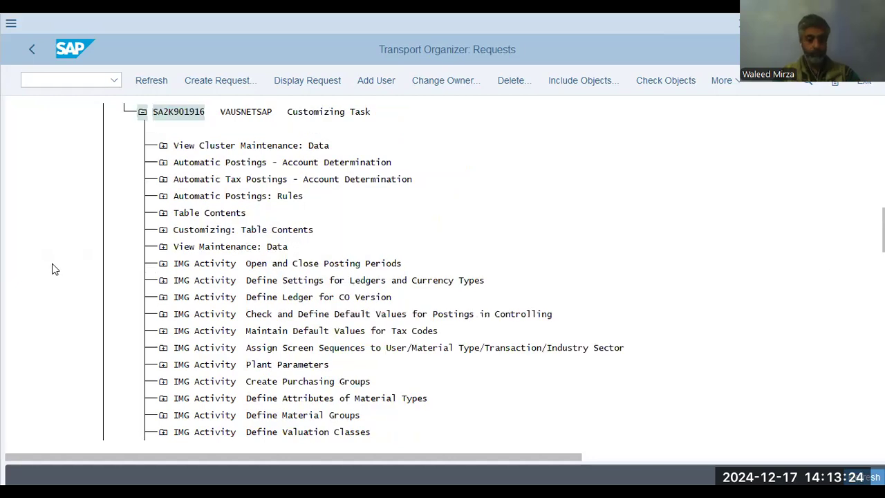
{"action": "scroll", "coordinate": [55, 268], "scroll_direction": "up", "scroll_amount": 5}
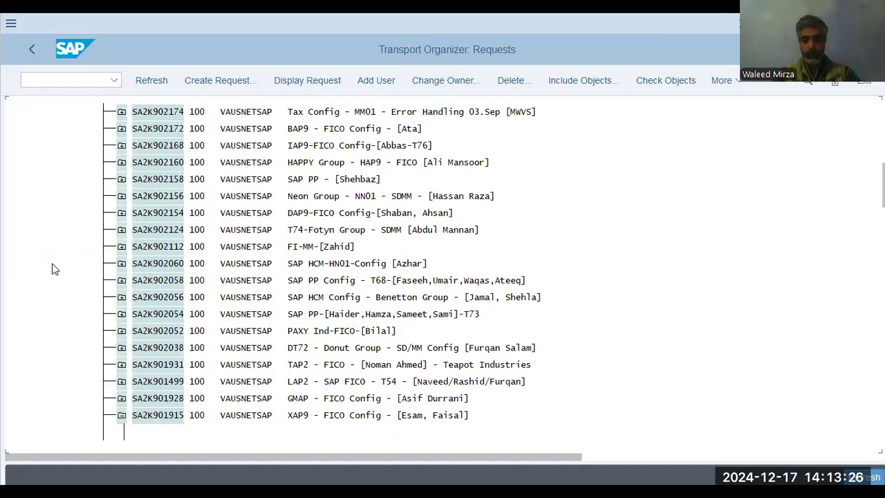
{"action": "scroll", "coordinate": [52, 269], "scroll_direction": "up", "scroll_amount": 5}
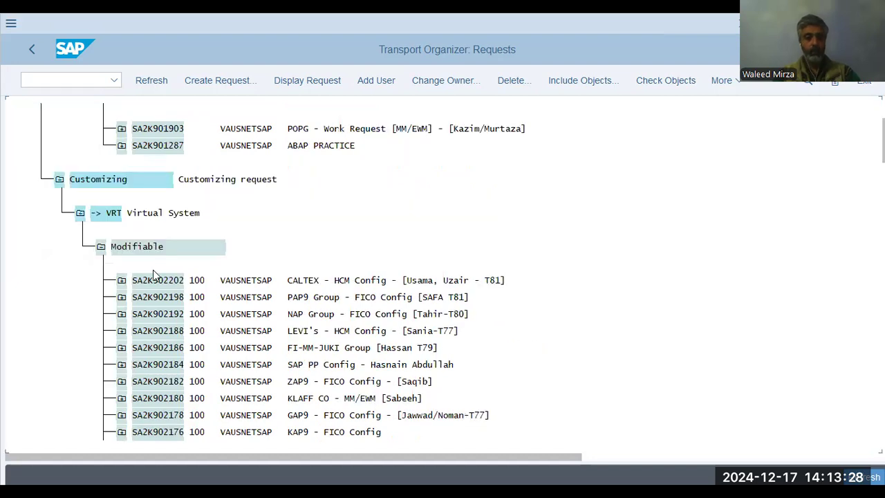
Leave the Transport Organizer for the SAP Easy Access start screen with /n
{"action": "left_click", "coordinate": [77, 78]}
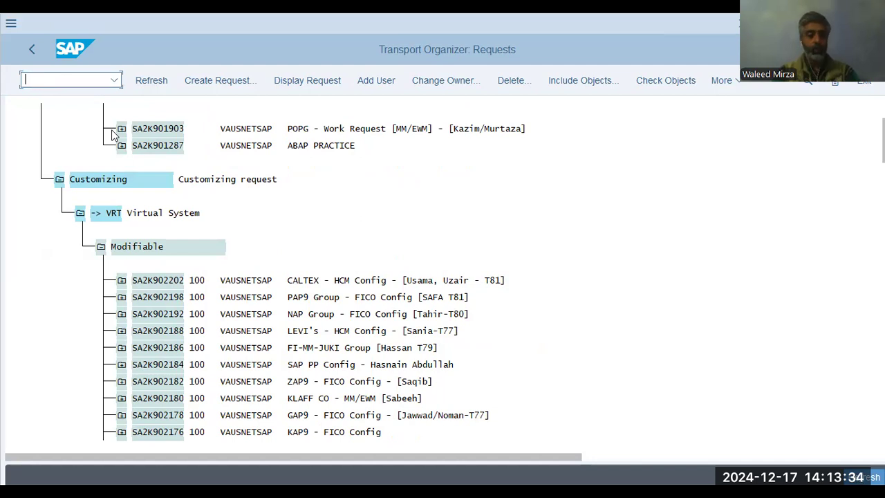
{"action": "type", "text": "/n"}
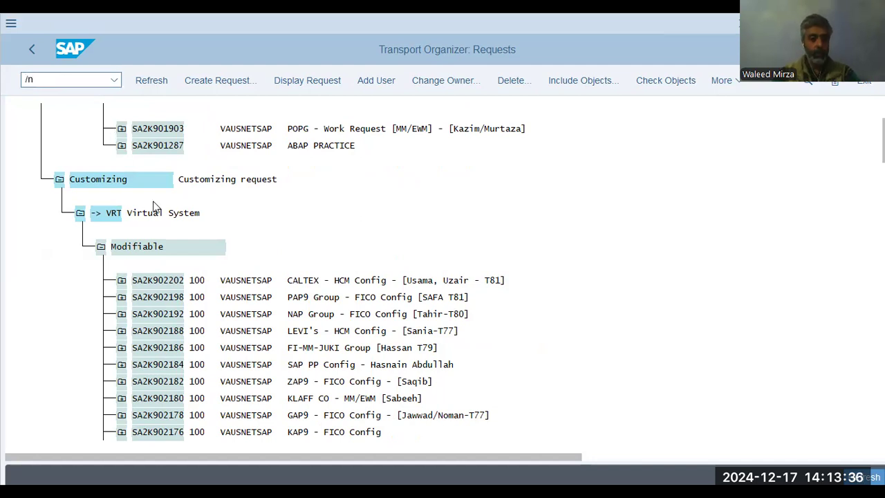
{"action": "key", "text": "Return"}
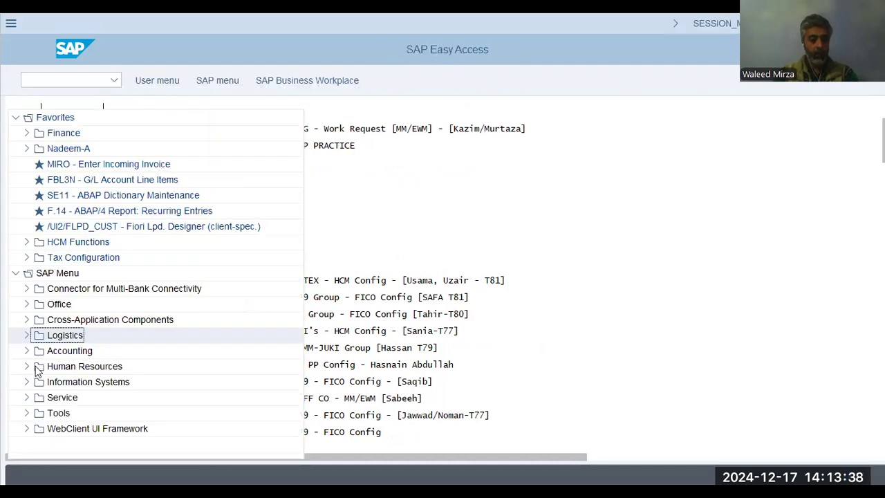
Open Organizational Unit maintenance from Expert Mode of Organizational Management under Human Resources
{"action": "double_click", "coordinate": [112, 367]}
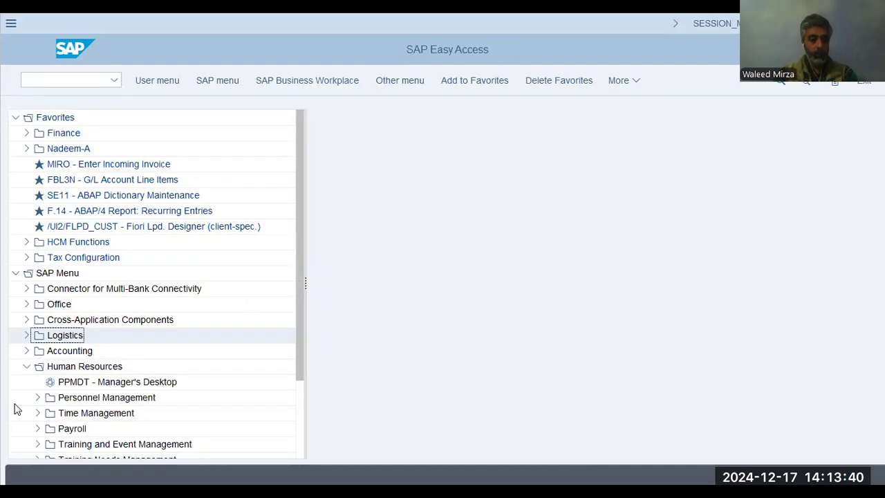
{"action": "scroll", "coordinate": [105, 351], "scroll_direction": "down", "scroll_amount": 3}
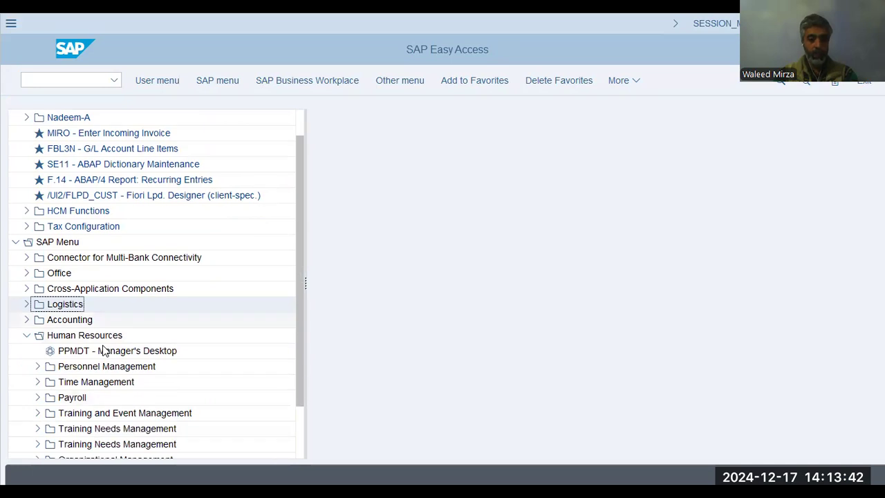
{"action": "left_click", "coordinate": [38, 366]}
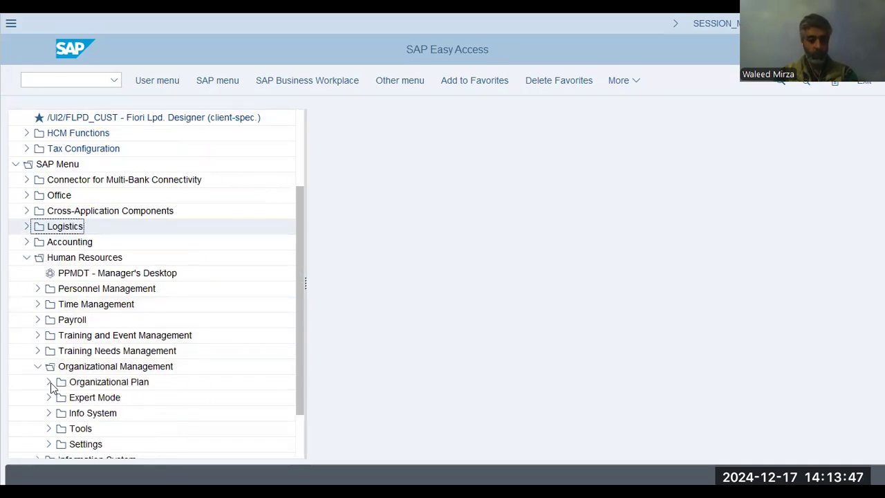
{"action": "left_click", "coordinate": [50, 382]}
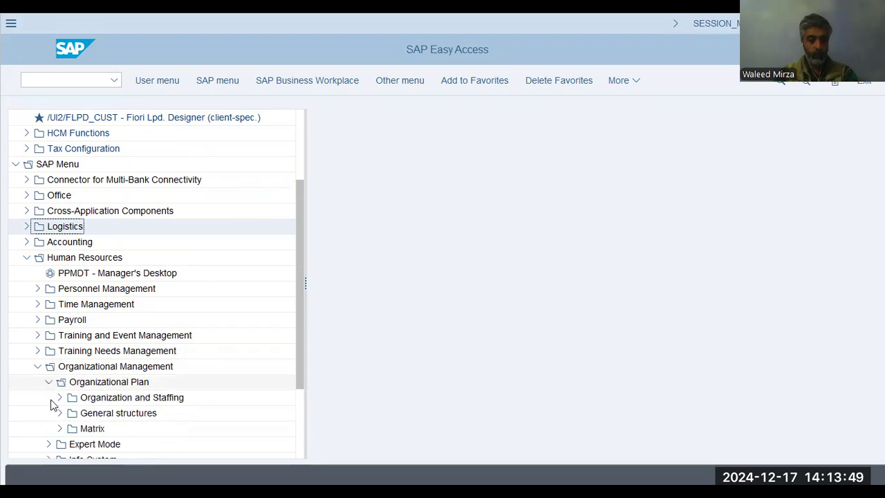
{"action": "left_click", "coordinate": [50, 382]}
{"action": "left_click", "coordinate": [49, 397]}
{"action": "left_click", "coordinate": [107, 354]}
{"action": "double_click", "coordinate": [107, 354]}
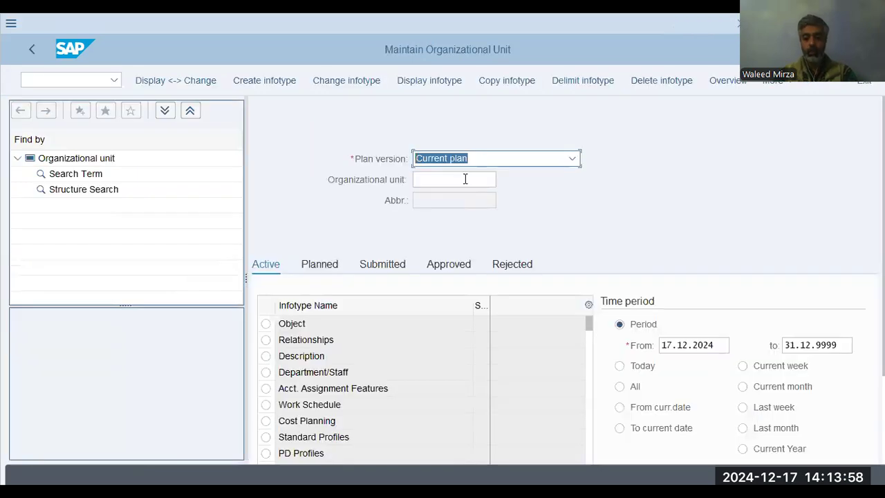
Set the start date of the organizational unit's time period to 01.01.2024
{"action": "left_click", "coordinate": [466, 179]}
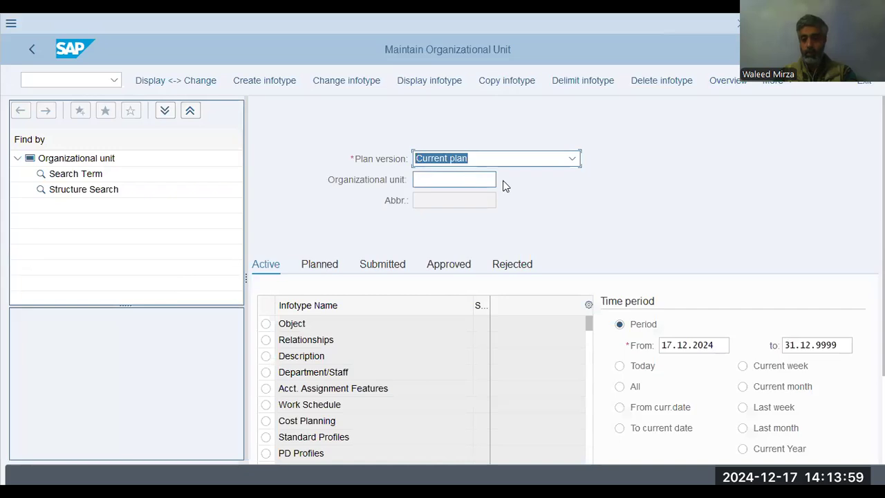
{"action": "left_click", "coordinate": [639, 348]}
{"action": "type", "text": "0"}
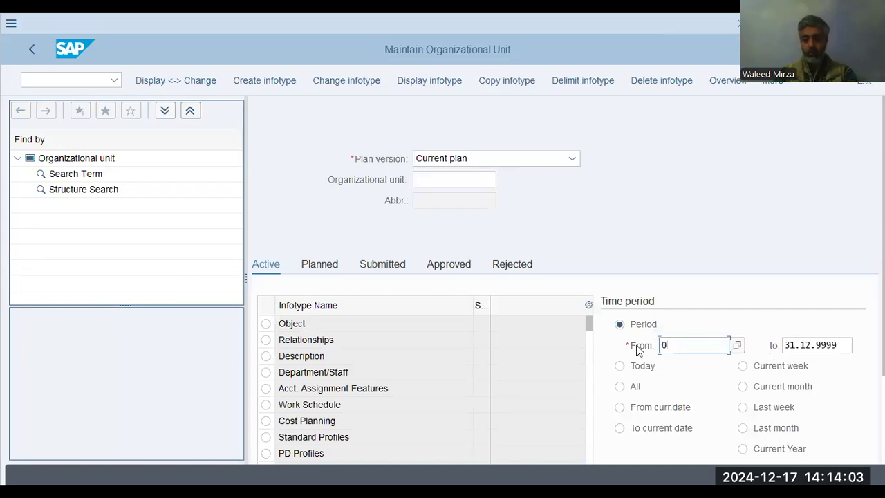
{"action": "type", "text": "1.01.2024"}
{"action": "key", "text": "Tab"}
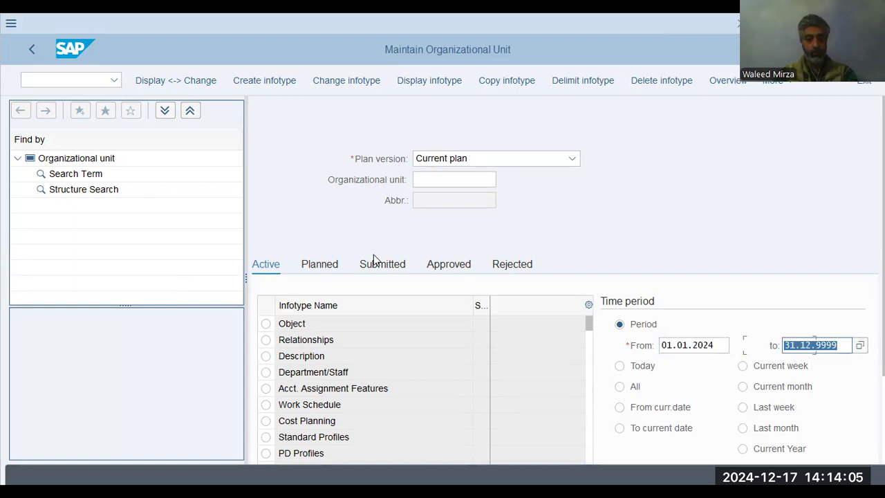
List all organizational units with search term *, find caltex, and choose CALTEX Global as the unit to maintain
{"action": "left_click", "coordinate": [495, 179]}
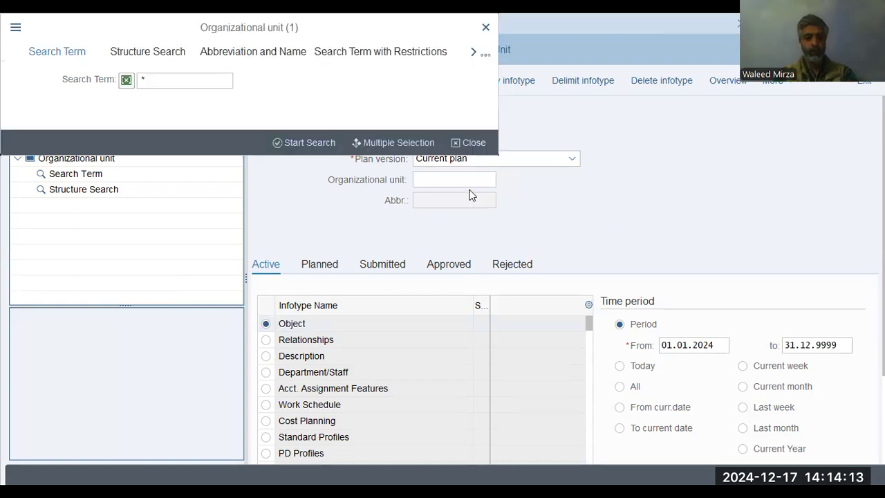
{"action": "left_click", "coordinate": [315, 139]}
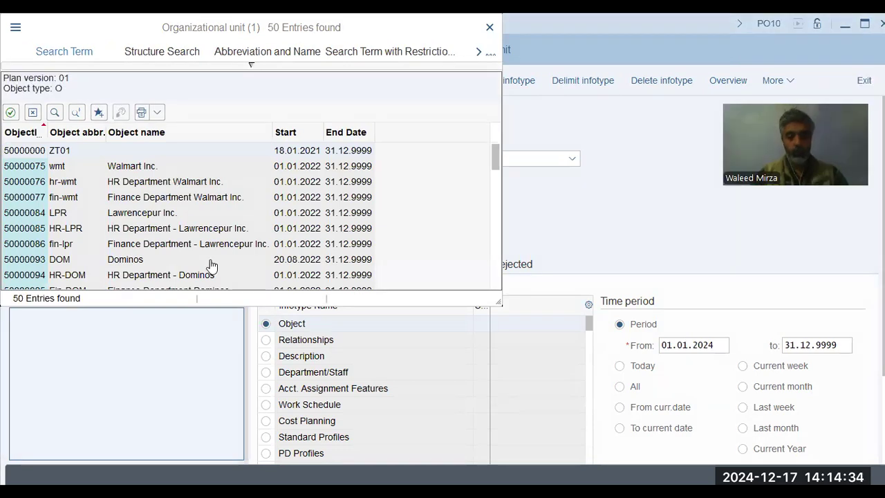
{"action": "key", "text": "ctrl+f"}
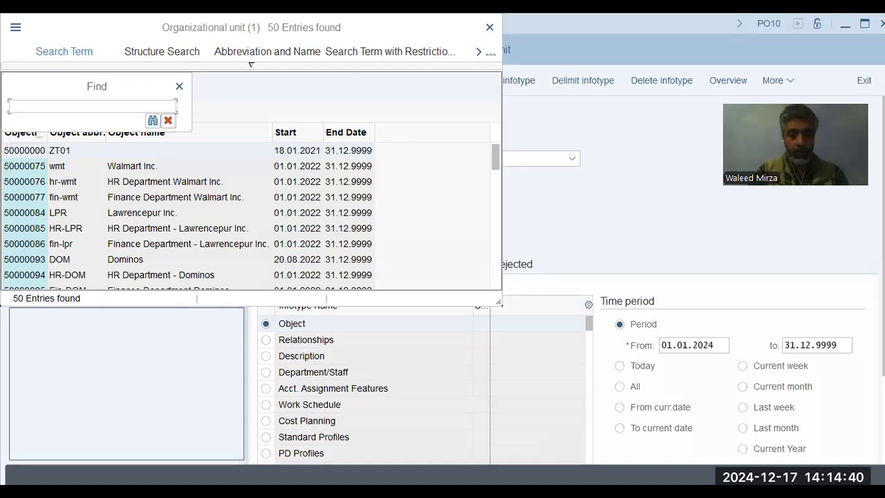
{"action": "type", "text": "caltex"}
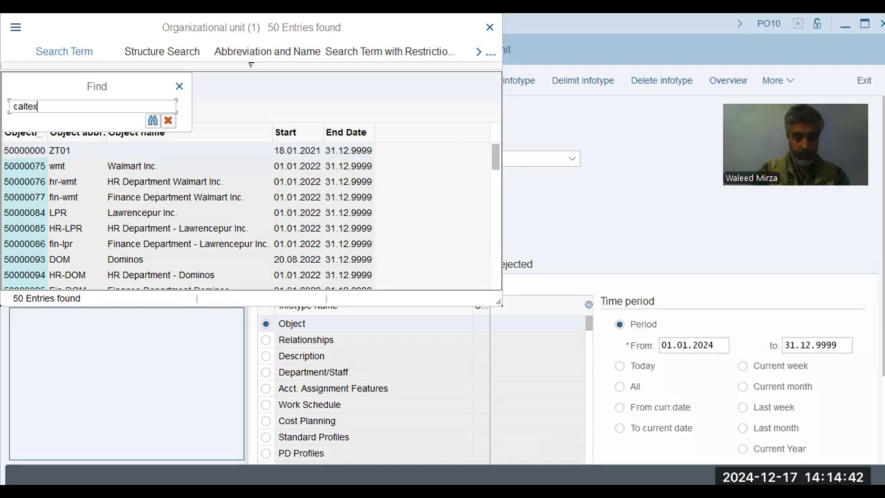
{"action": "key", "text": "Return"}
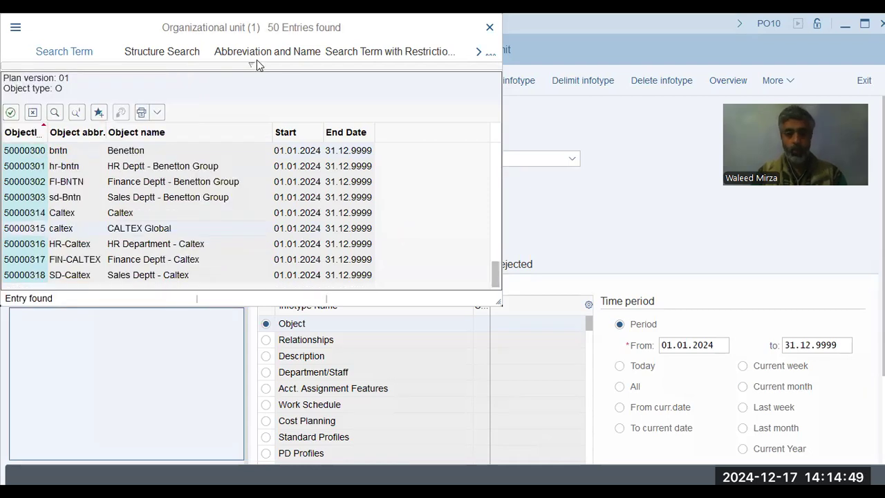
{"action": "key", "text": "Return"}
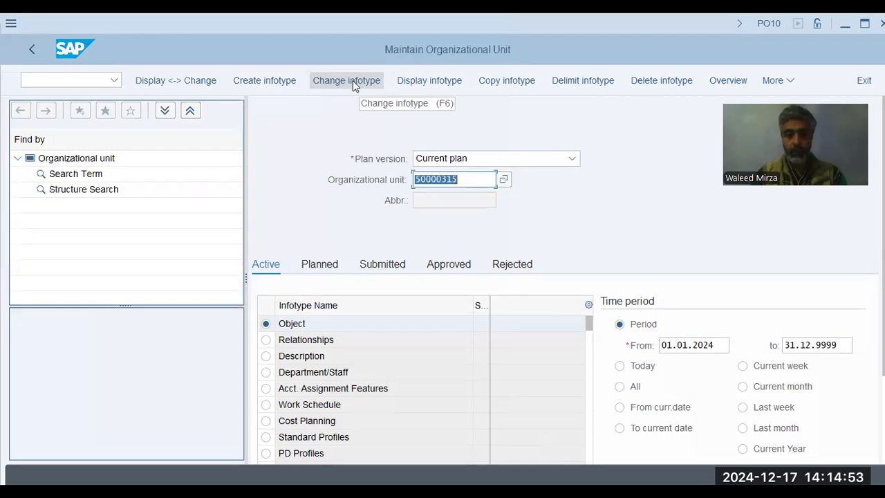
Open the Object infotype of CALTEX Global for changing and review its object name and language key
{"action": "left_click", "coordinate": [367, 83]}
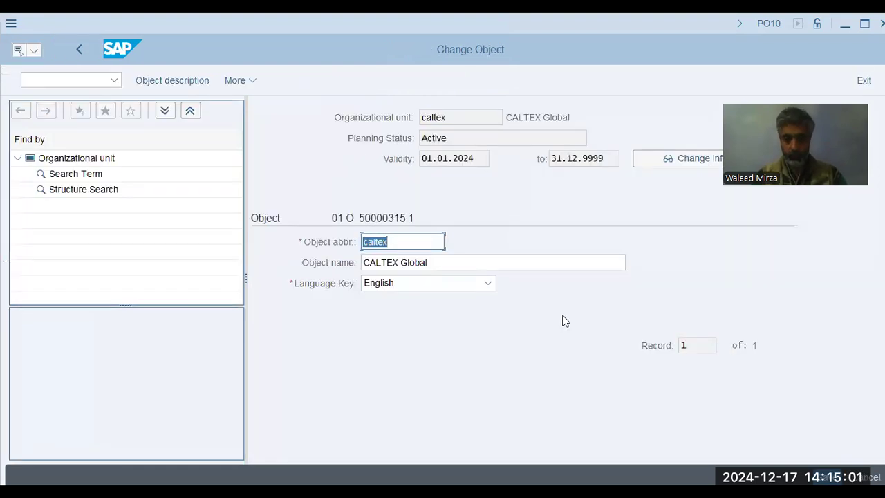
{"action": "left_click", "coordinate": [460, 263]}
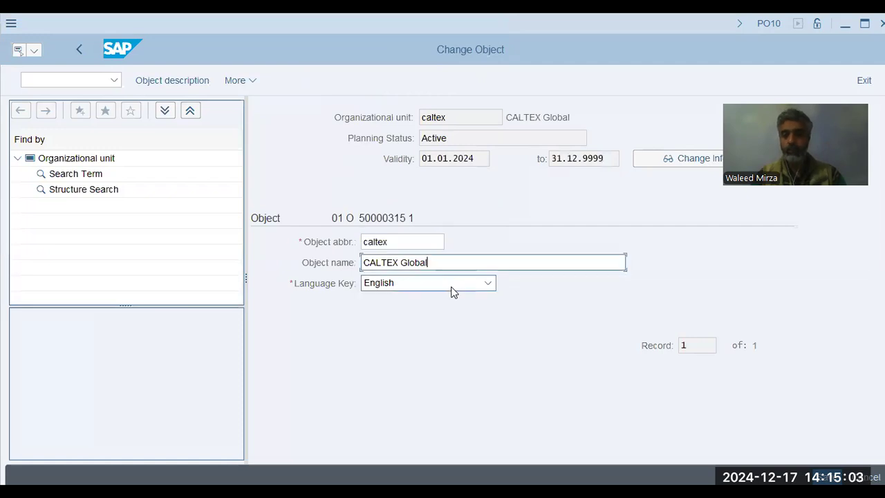
{"action": "left_click", "coordinate": [452, 286]}
{"action": "left_click_drag", "start_coordinate": [483, 139], "coordinate": [25, 79]}
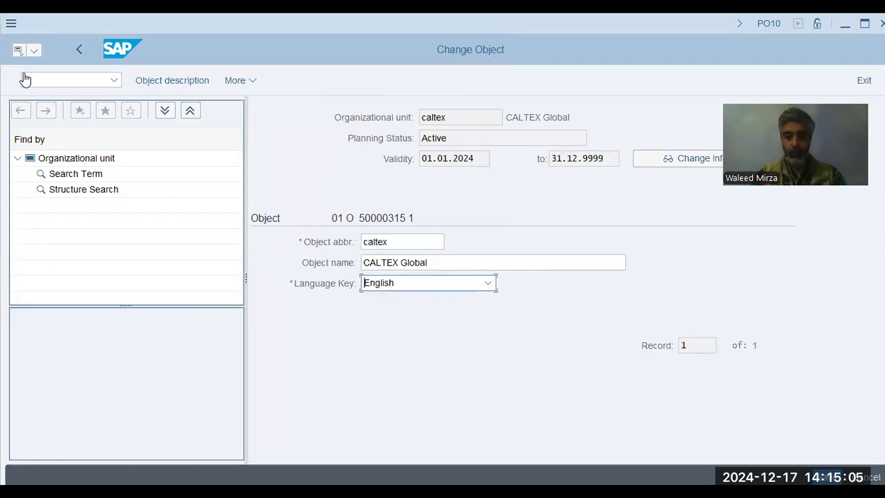
Leave the CALTEX Global organizational unit and open Job maintenance (PO03) from Expert Mode of Organizational Management
{"action": "left_click", "coordinate": [81, 53]}
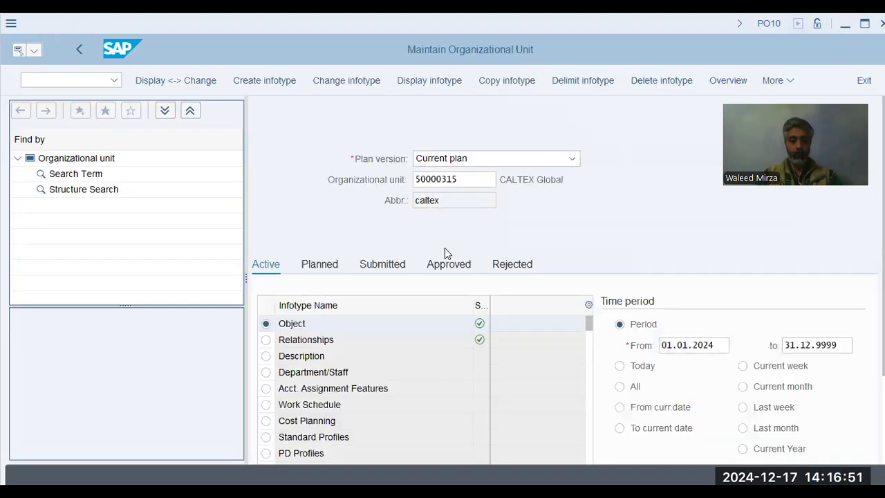
{"action": "key", "text": "ctrl+a"}
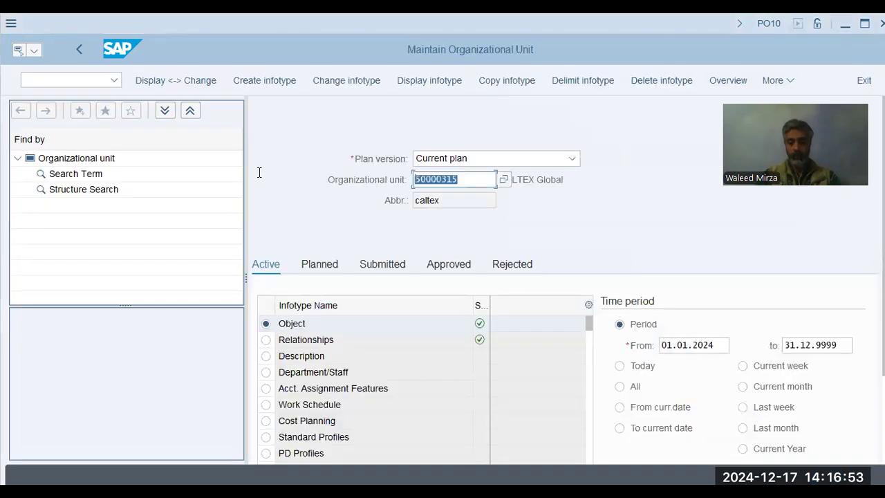
{"action": "key", "text": "BackSpace"}
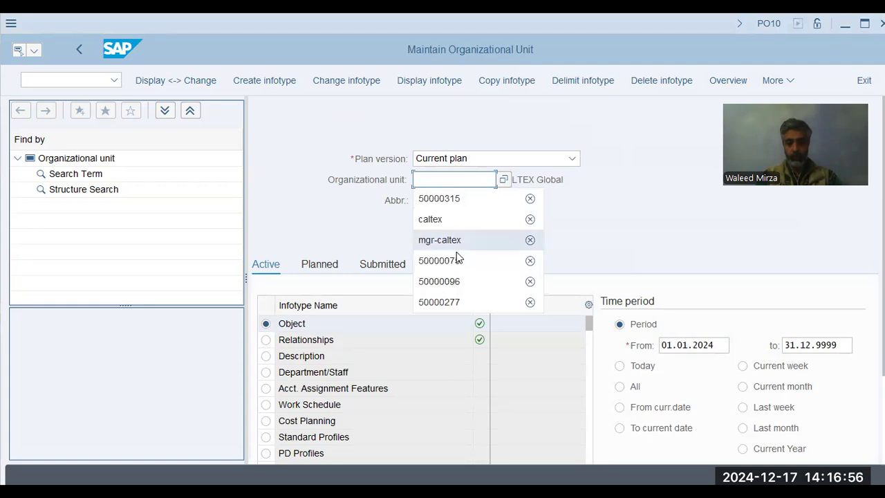
{"action": "left_click", "coordinate": [333, 230]}
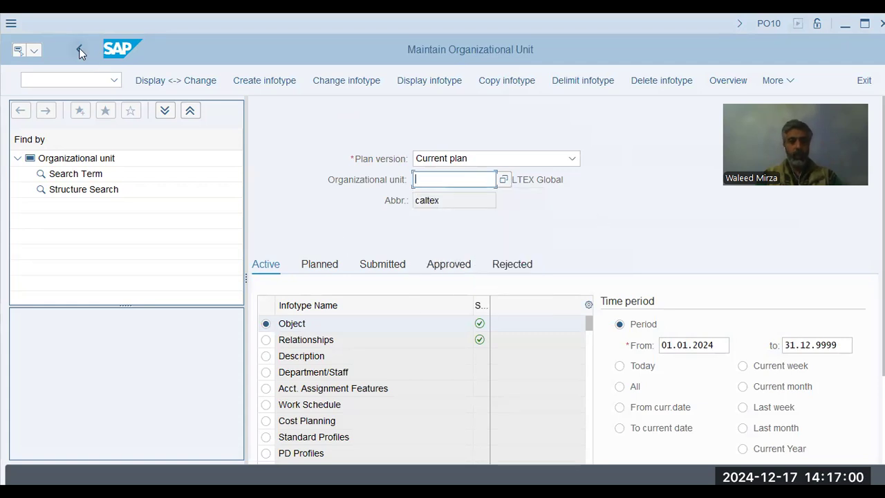
{"action": "left_click", "coordinate": [79, 46]}
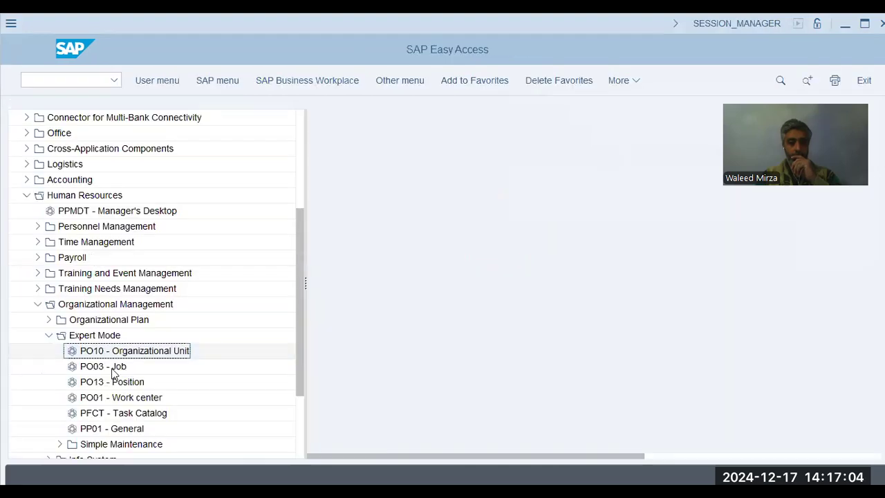
{"action": "double_click", "coordinate": [112, 368]}
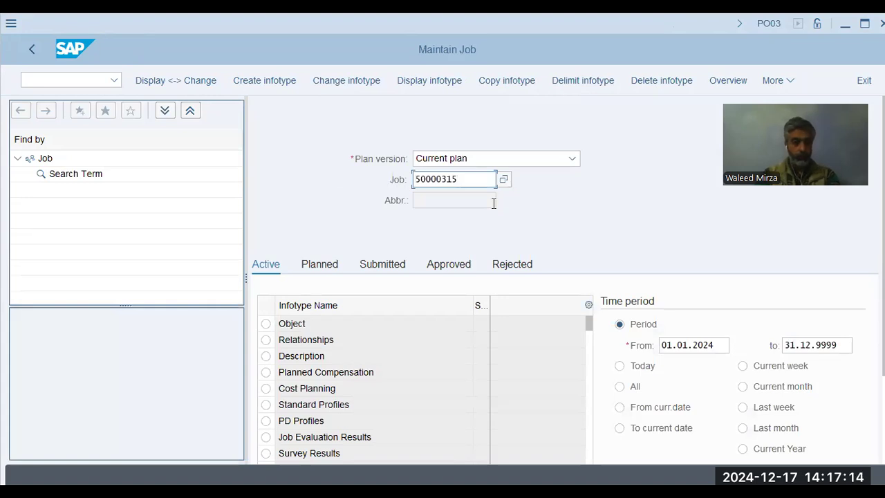
List all jobs with search term *, find the Caltex entry, and choose Manager - Caltex as the job to maintain
{"action": "key", "text": "BackSpace"}
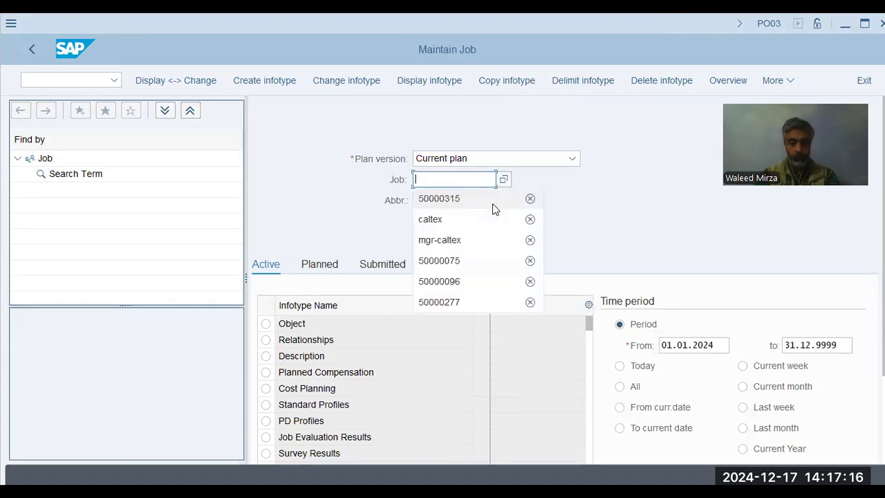
{"action": "left_click", "coordinate": [503, 180]}
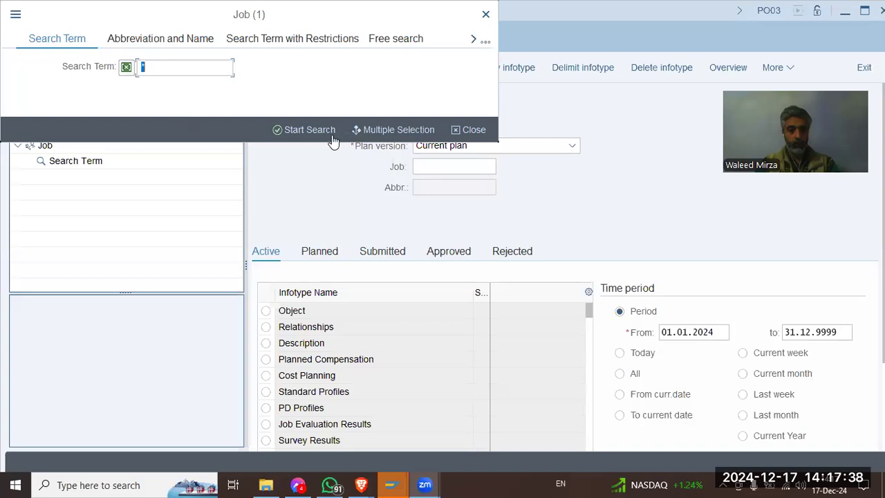
{"action": "left_click", "coordinate": [315, 130]}
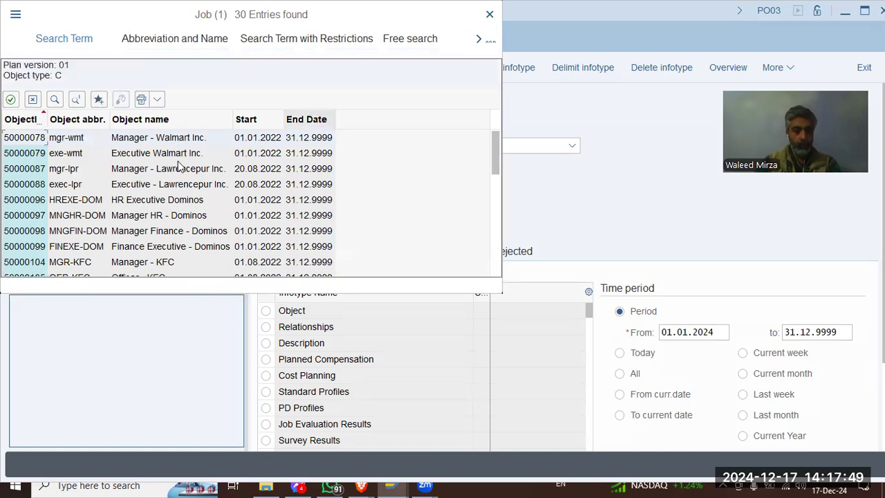
{"action": "left_click", "coordinate": [139, 197]}
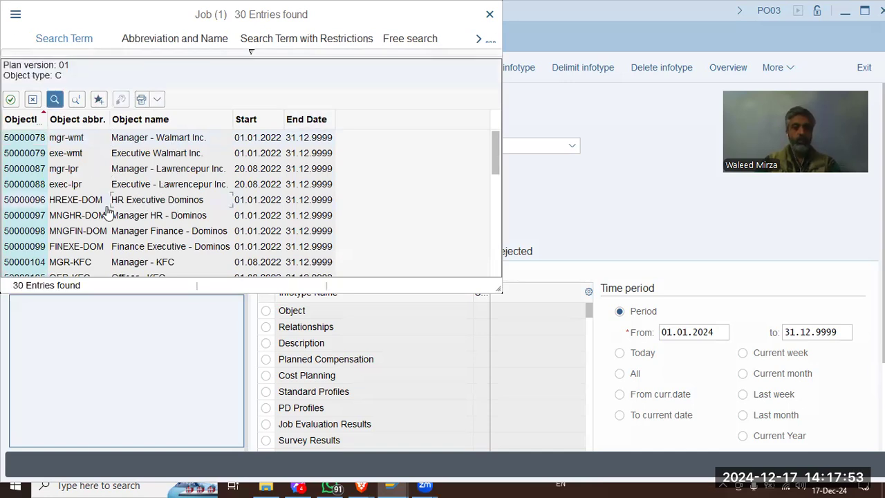
{"action": "key", "text": "ctrl+f"}
{"action": "type", "text": "ce"}
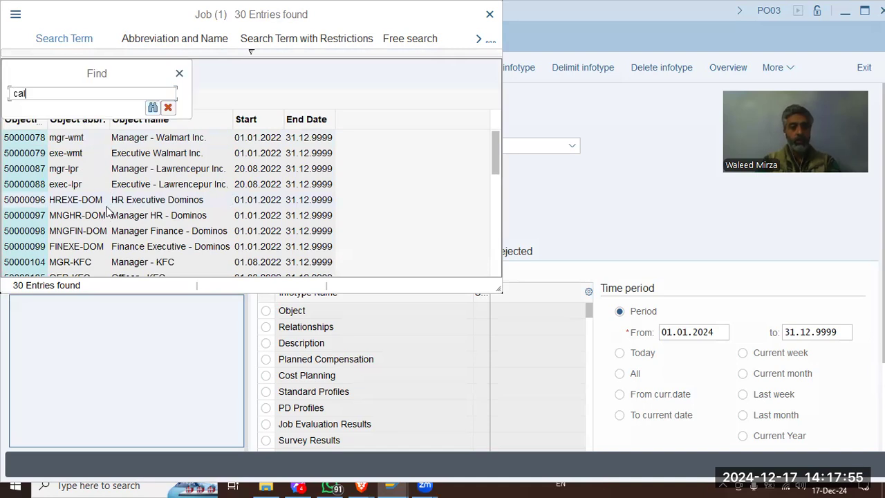
{"action": "left_click", "coordinate": [119, 205]}
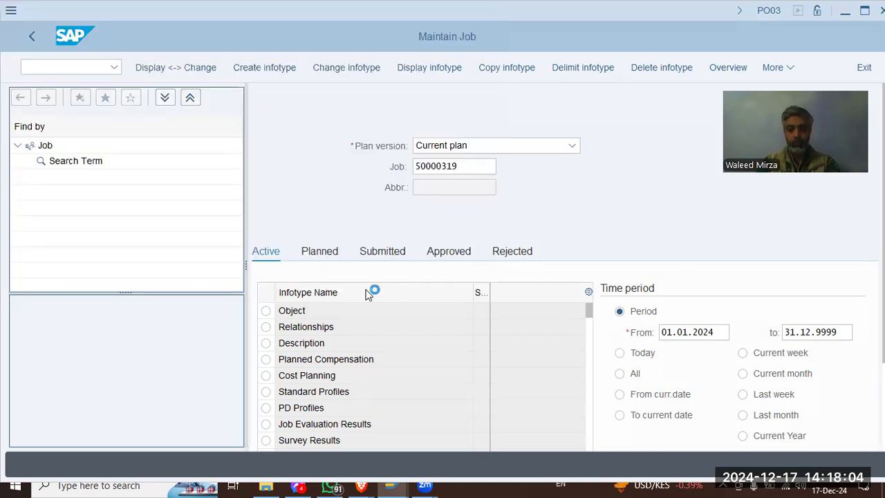
Open the Object infotype of the Manager - Caltex job for changing and review its abbreviation and object name
{"action": "left_click", "coordinate": [330, 71]}
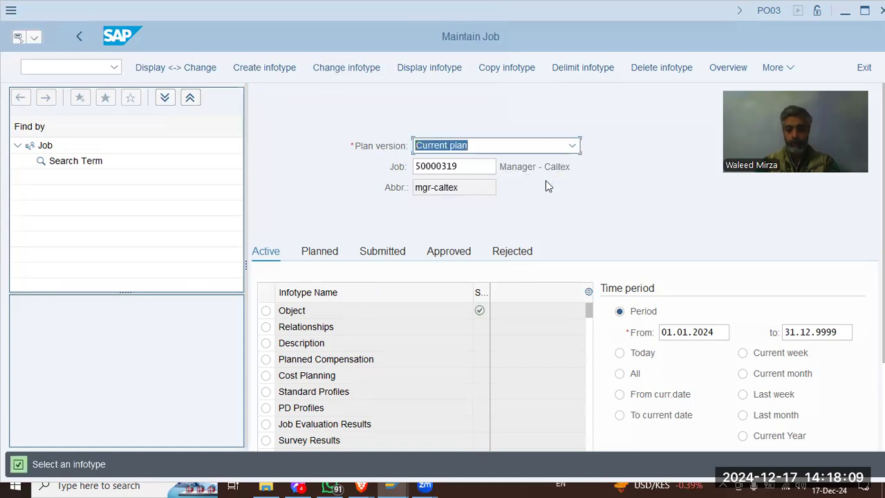
{"action": "left_click", "coordinate": [343, 68]}
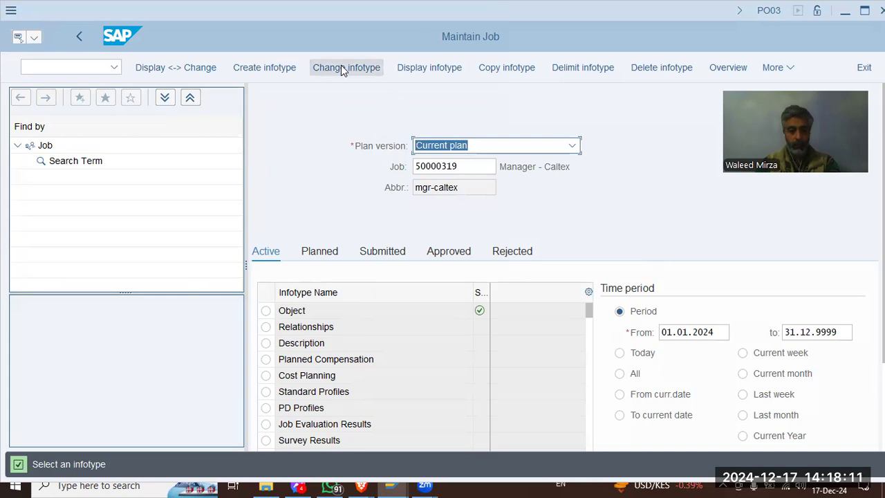
{"action": "left_click", "coordinate": [267, 327]}
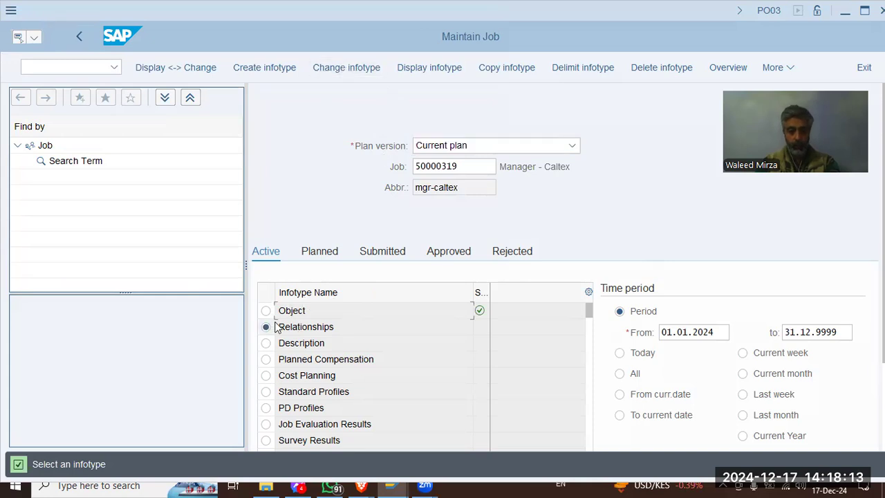
{"action": "left_click", "coordinate": [361, 64]}
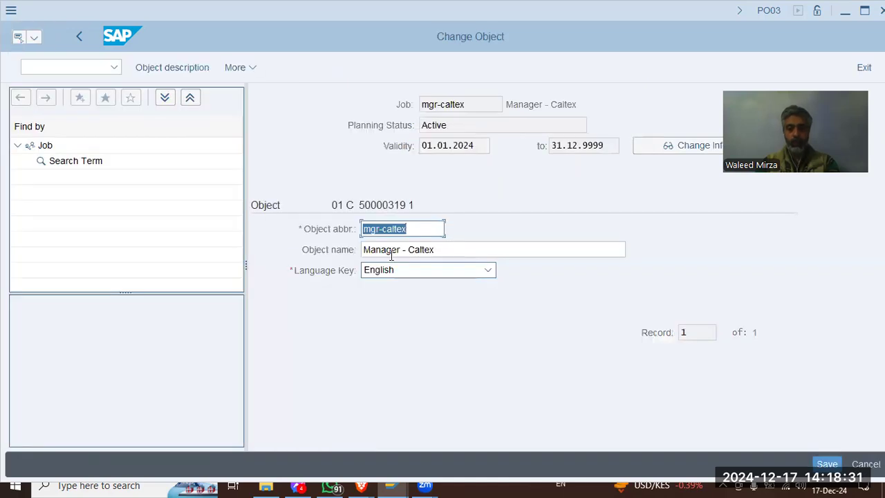
{"action": "left_click", "coordinate": [450, 247]}
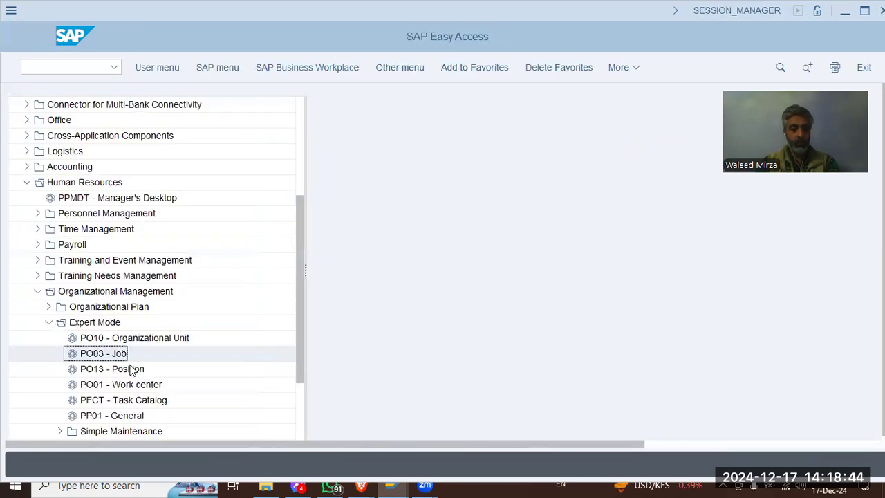
Open Position maintenance (PO13) from Expert Mode of Organizational Management
{"action": "key", "text": "Down"}
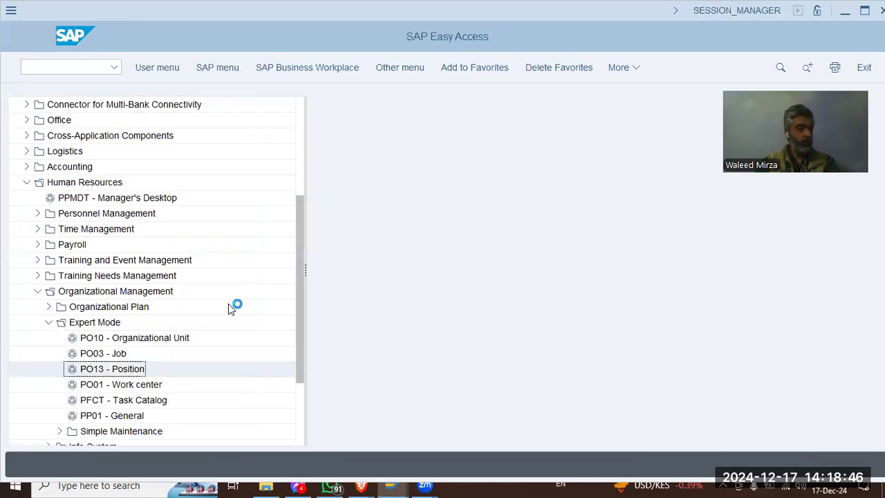
{"action": "key", "text": "Return"}
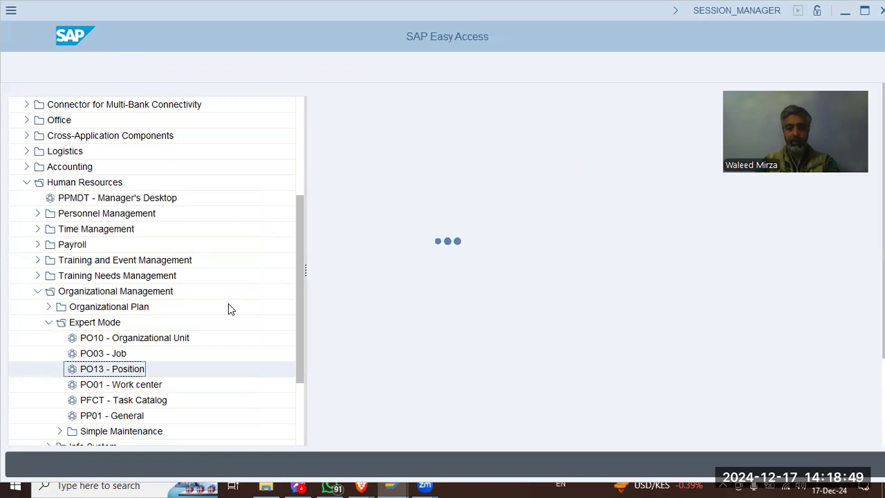
{"action": "left_click", "coordinate": [477, 167]}
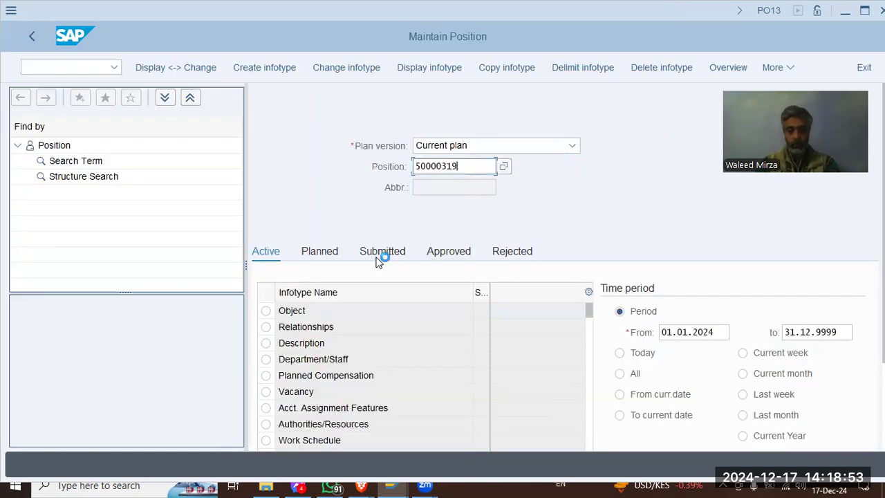
{"action": "key", "text": "Return"}
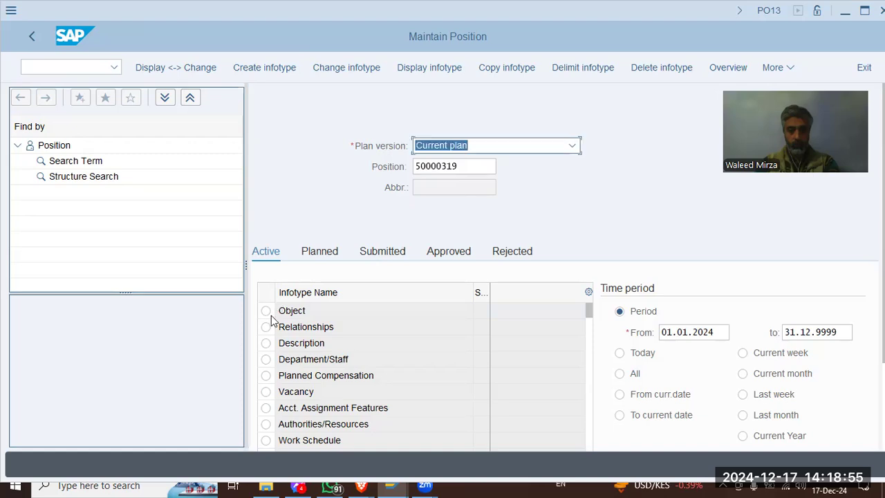
List all positions, find the Caltex entry, and choose HR Manager - Caltex as the position to maintain
{"action": "left_click", "coordinate": [504, 171]}
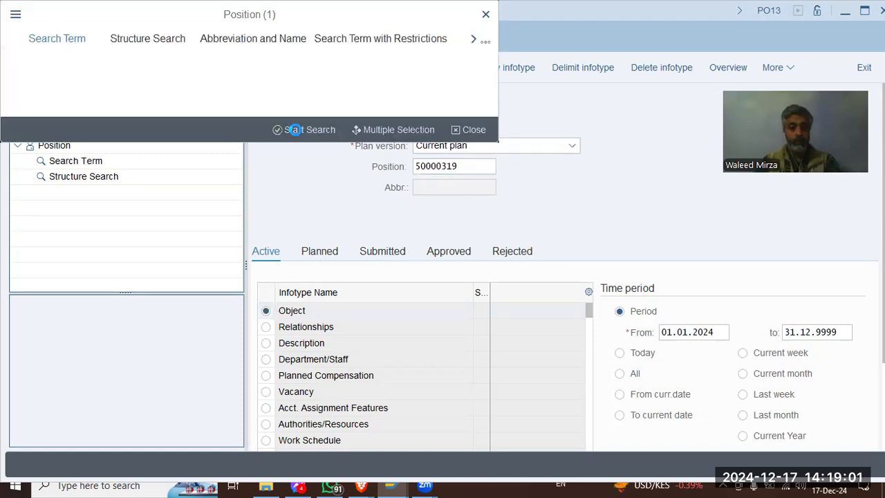
{"action": "left_click", "coordinate": [296, 130]}
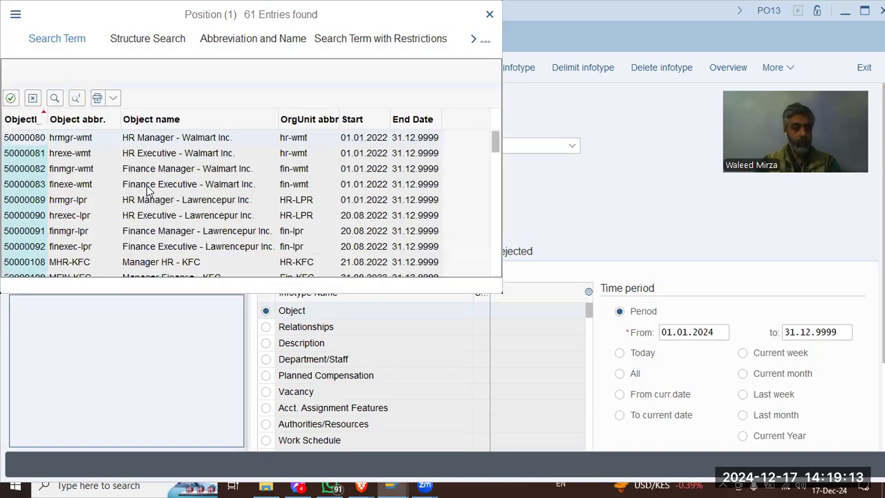
{"action": "left_click", "coordinate": [55, 98]}
{"action": "key", "text": "Escape"}
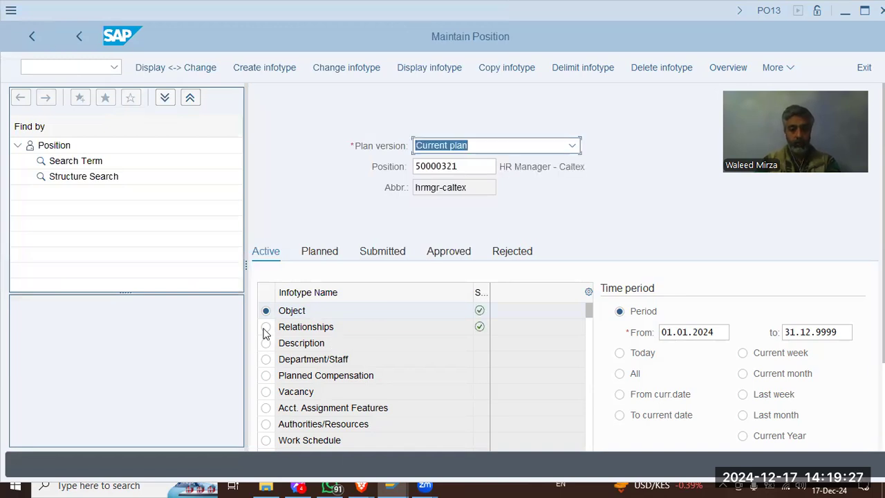
Open the Relationships infotype of HR Manager - Caltex for changing and review its relationship type and related organizational unit
{"action": "left_click", "coordinate": [332, 69]}
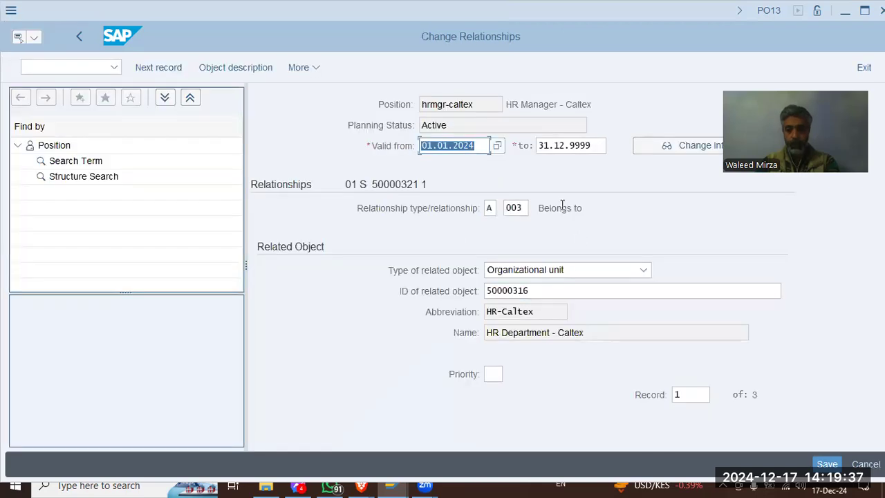
{"action": "left_click", "coordinate": [428, 212]}
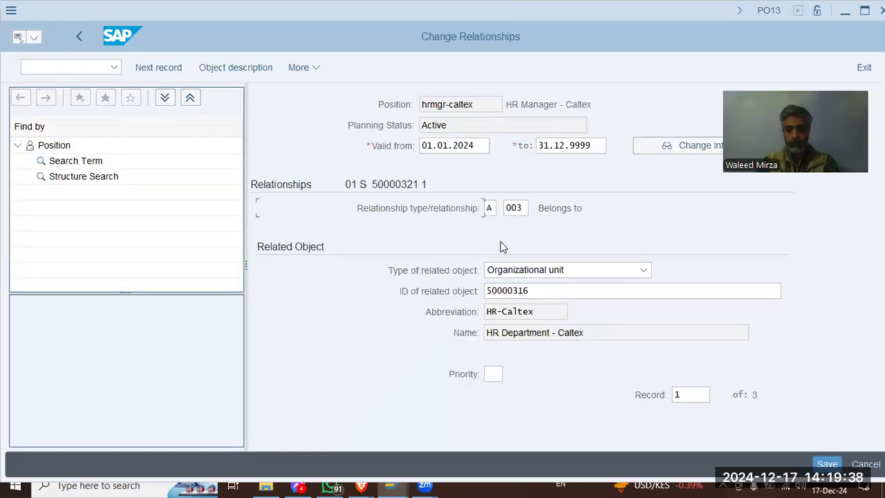
{"action": "left_click", "coordinate": [560, 312]}
{"action": "left_click", "coordinate": [611, 332]}
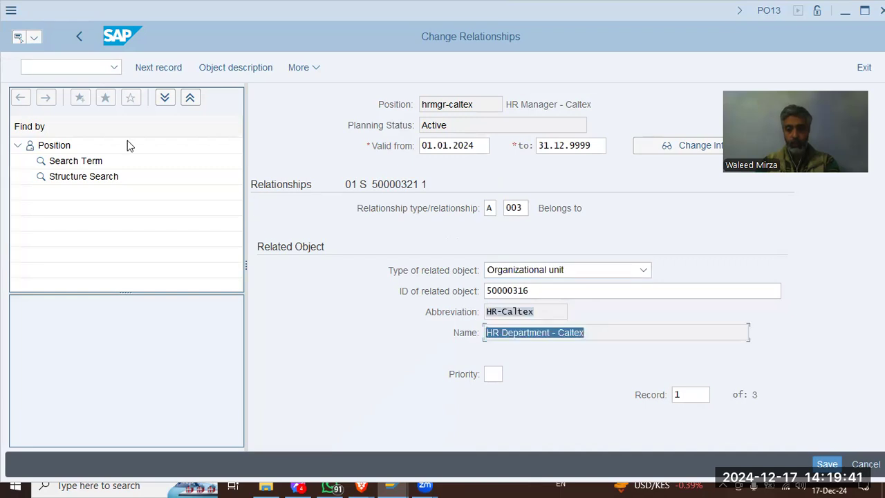
Run transaction PPOM_OLD and open the organizational structure of unit 50000315, CALTEX Global, for changing
{"action": "left_click", "coordinate": [78, 132]}
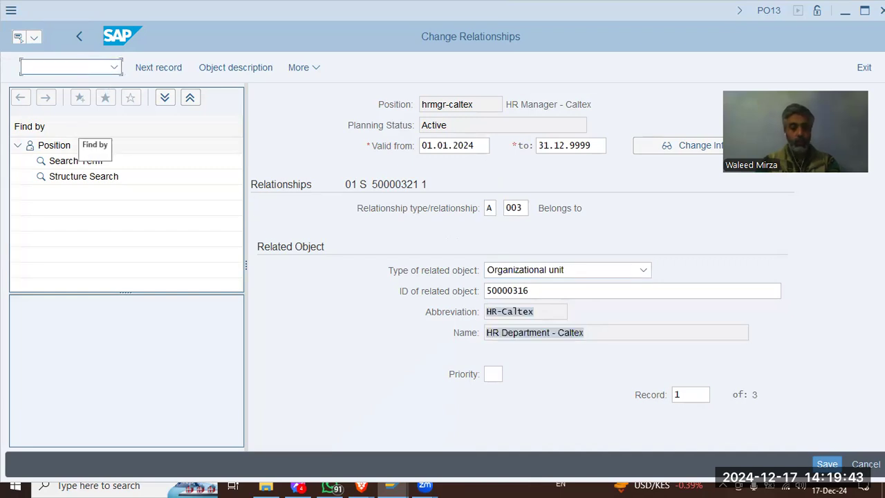
{"action": "type", "text": "/n ppom_old"}
{"action": "key", "text": "Return"}
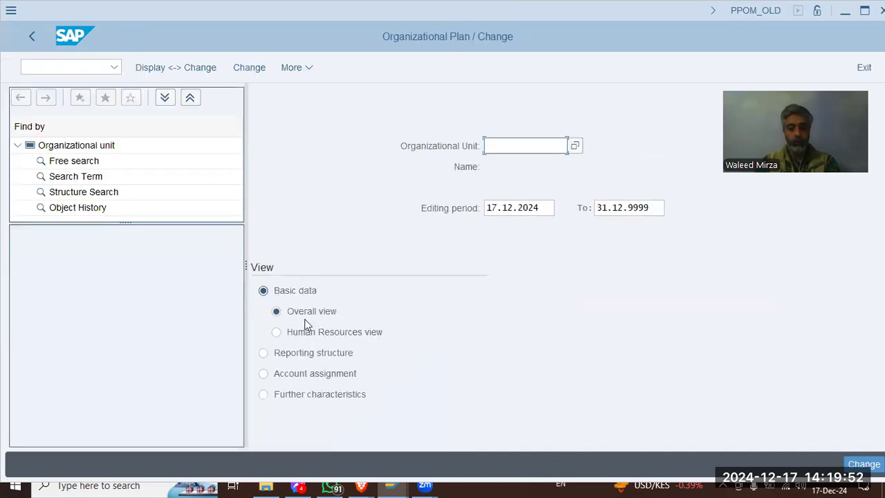
{"action": "left_click", "coordinate": [529, 144]}
{"action": "left_click", "coordinate": [522, 144]}
{"action": "key", "text": "Return"}
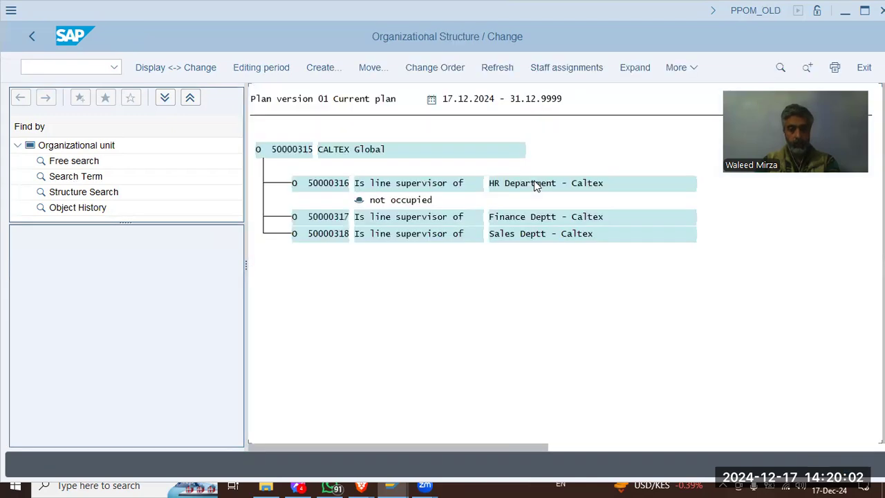
Display the CALTEX Global organizational structure as structural graphics, review its departments, and close the chart
{"action": "left_click", "coordinate": [303, 152]}
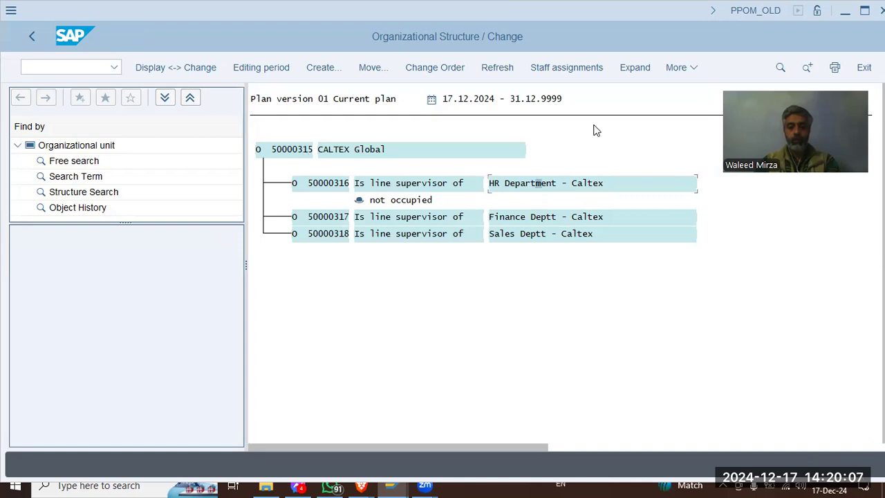
{"action": "left_click", "coordinate": [689, 72]}
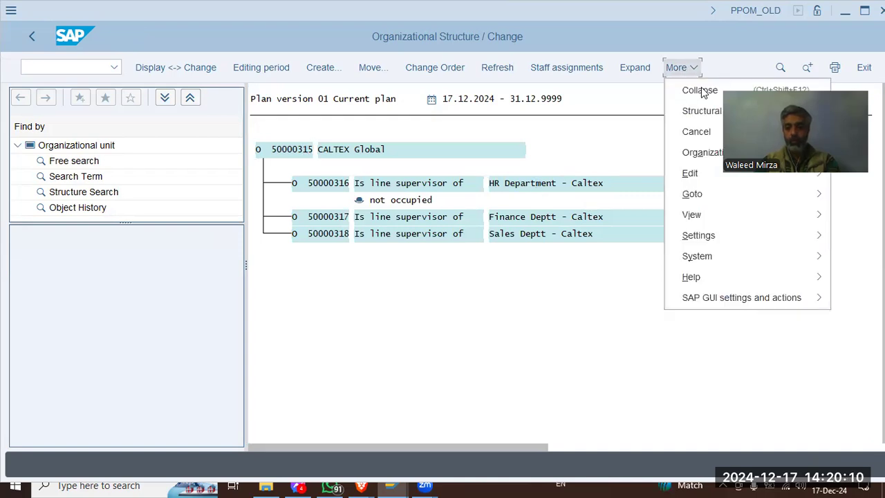
{"action": "left_click", "coordinate": [719, 112]}
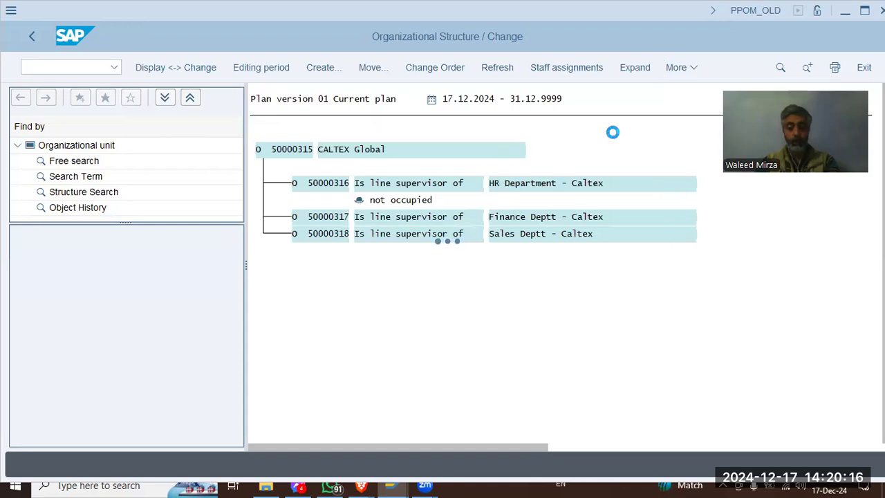
{"action": "left_click", "coordinate": [613, 134]}
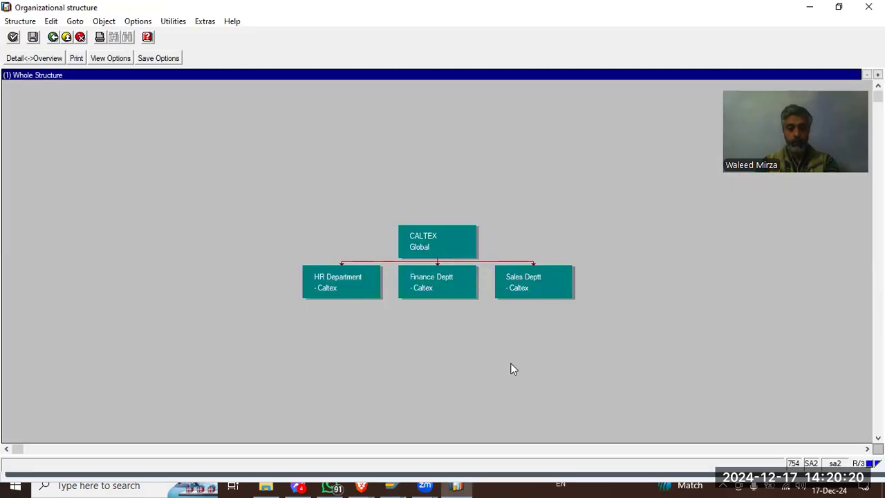
{"action": "left_click", "coordinate": [864, 8]}
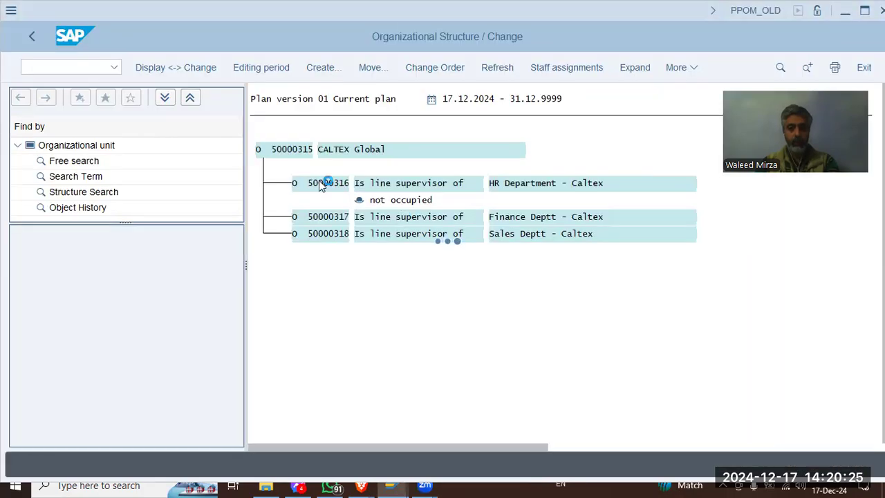
Open the reporting structure of HR Department - Caltex, review its managing position, and return to the organizational plan's initial screen
{"action": "left_click", "coordinate": [689, 69]}
{"action": "left_click", "coordinate": [710, 188]}
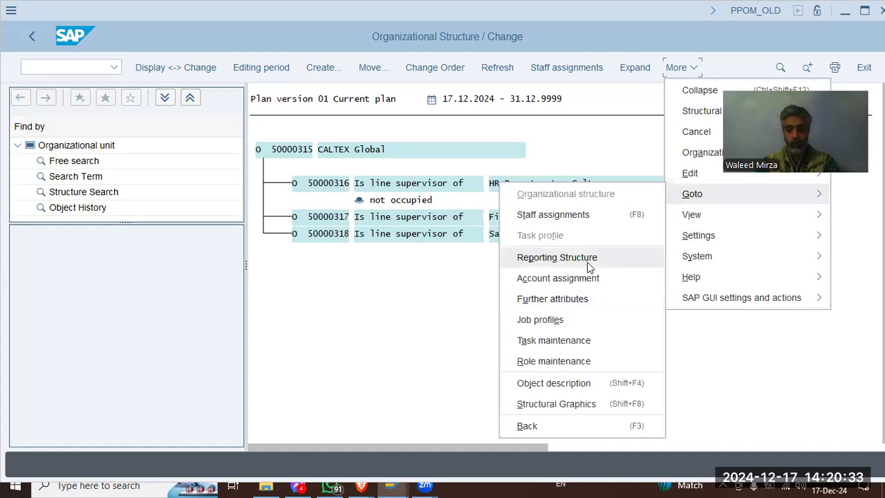
{"action": "left_click", "coordinate": [589, 260]}
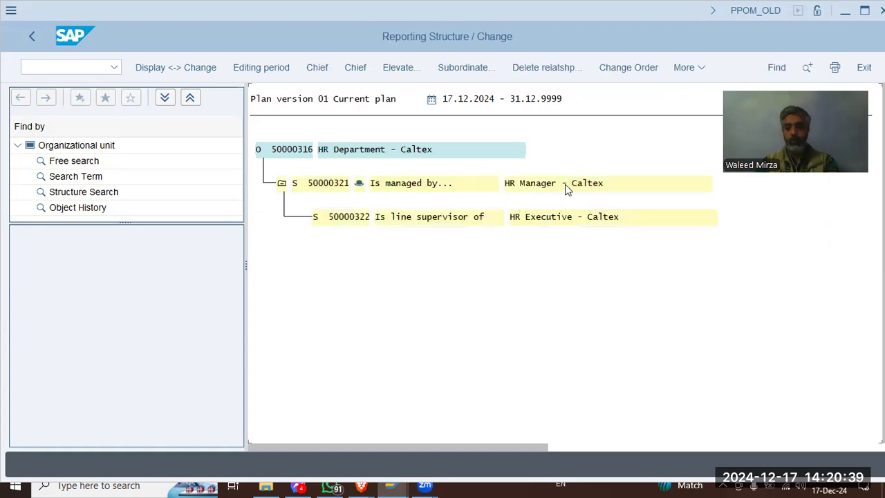
{"action": "left_click", "coordinate": [523, 184]}
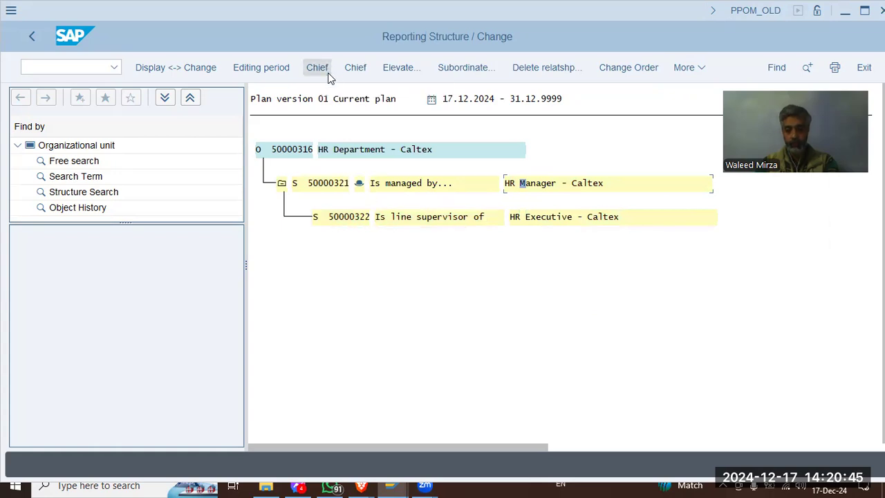
{"action": "left_click", "coordinate": [74, 69]}
{"action": "left_click", "coordinate": [332, 283]}
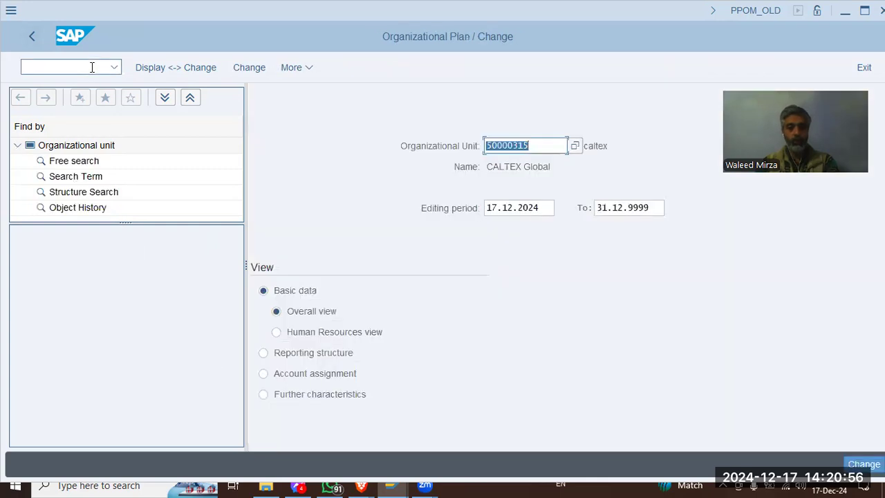
Run transaction SPRO and open the Define company activity under Enterprise Structure, Definition, Financial Accounting in the reference IMG
{"action": "left_click", "coordinate": [92, 67]}
{"action": "type", "text": "/n spro"}
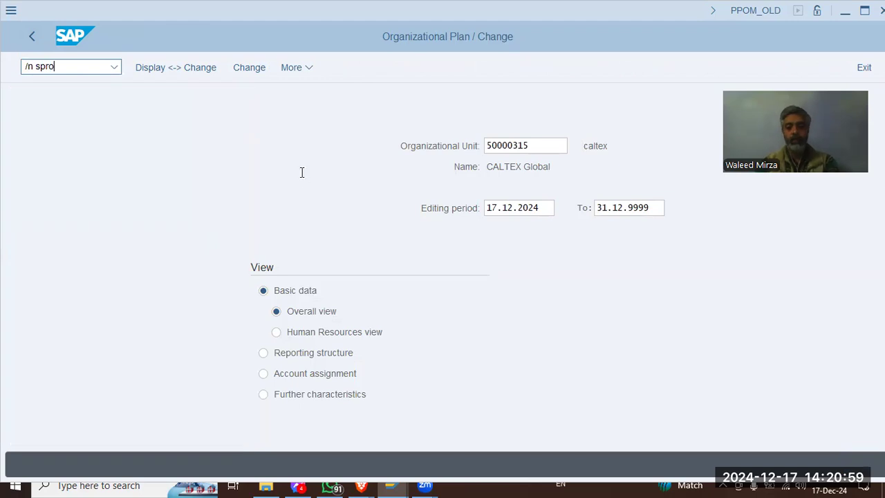
{"action": "key", "text": "Return"}
{"action": "left_click", "coordinate": [184, 65]}
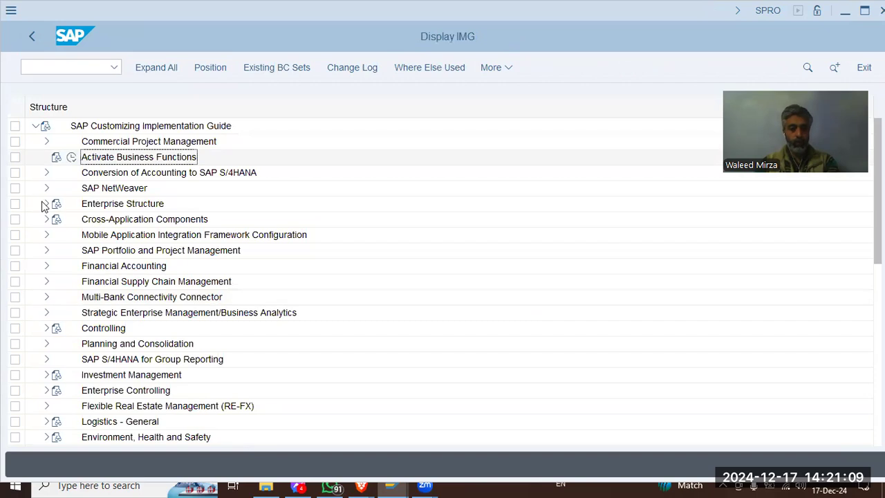
{"action": "left_click", "coordinate": [46, 204]}
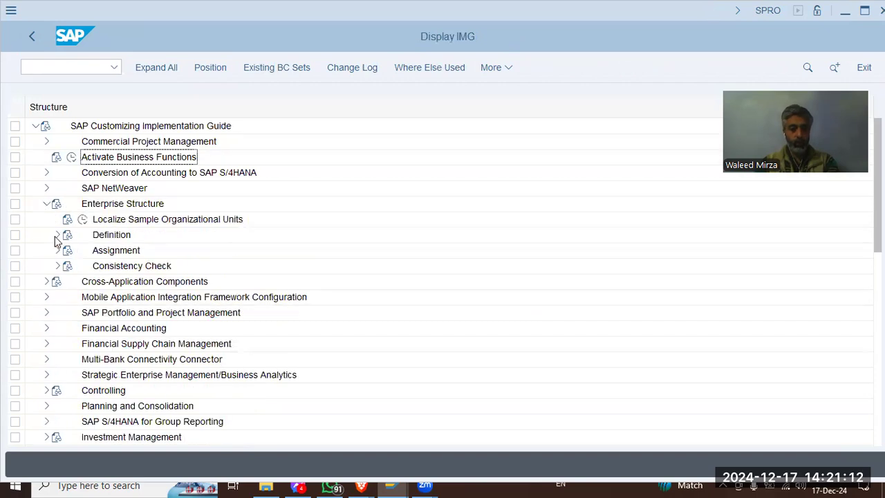
{"action": "left_click", "coordinate": [57, 235]}
{"action": "left_click", "coordinate": [67, 251]}
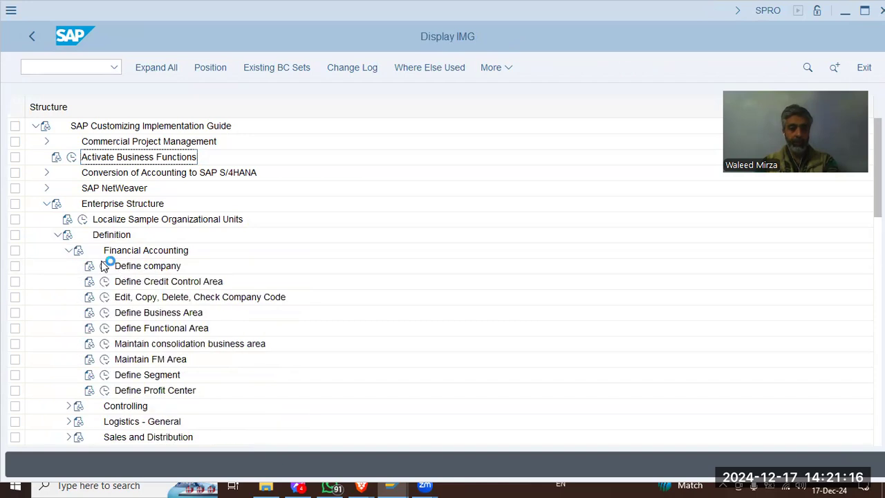
{"action": "left_click", "coordinate": [105, 267]}
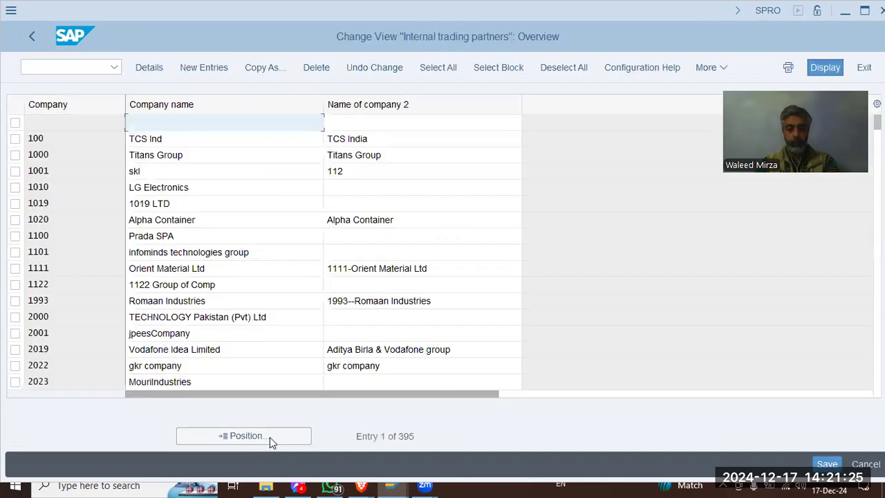
Position the company list at "cal", review the CALTEX entry's names, and return to the implementation guide
{"action": "left_click", "coordinate": [270, 437]}
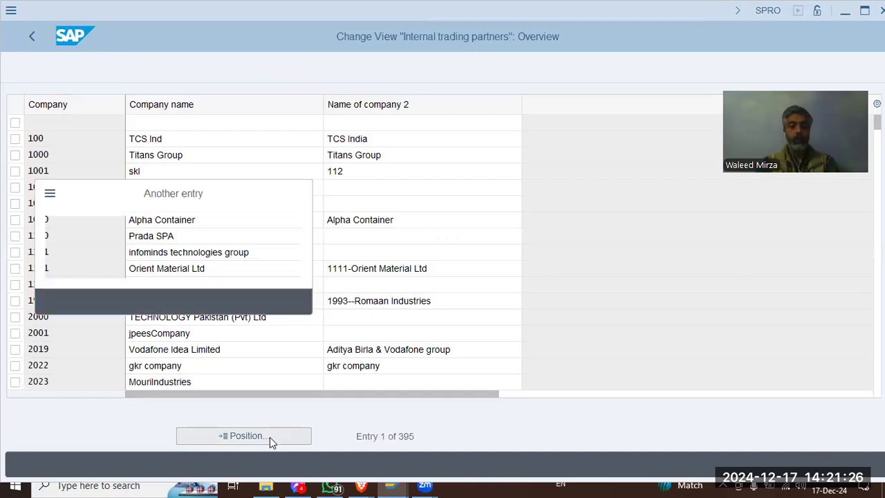
{"action": "type", "text": "cal"}
{"action": "key", "text": "Return"}
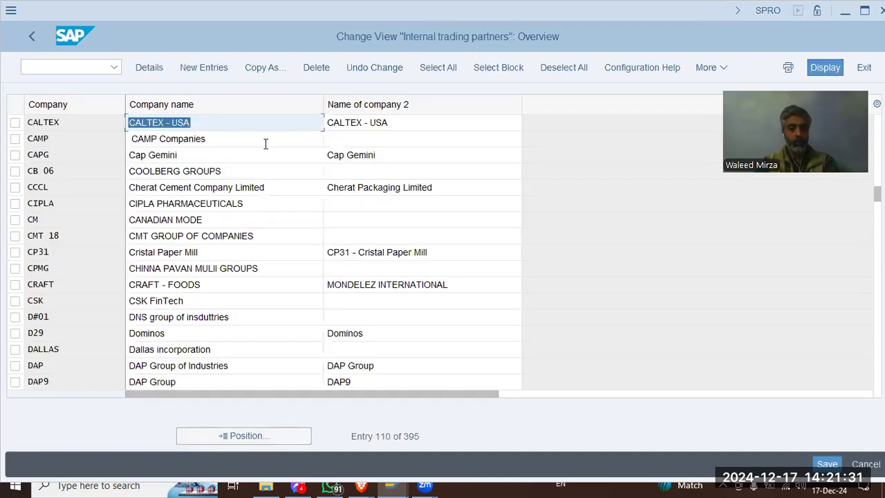
{"action": "key", "text": "Tab"}
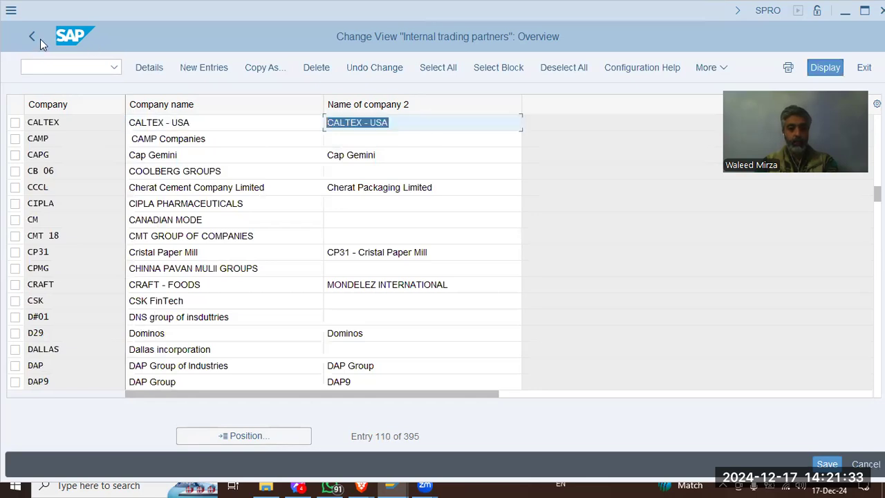
{"action": "left_click", "coordinate": [32, 36]}
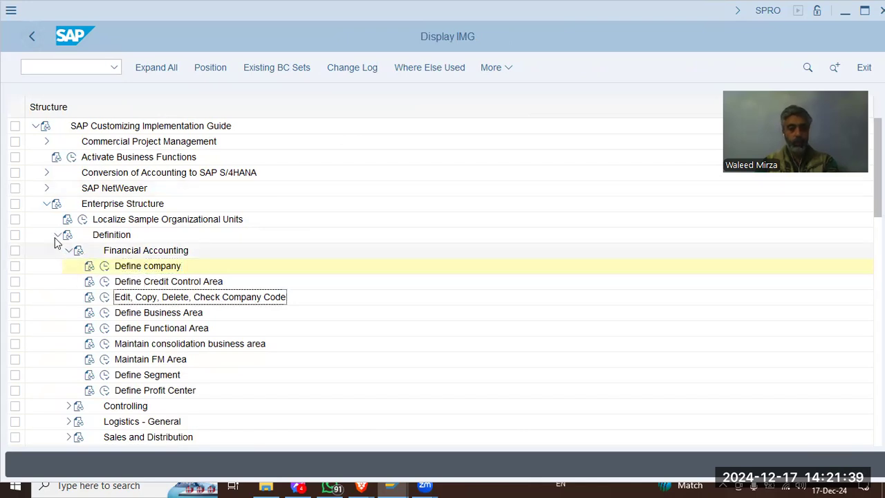
Open the Personnel areas activity under Enterprise Structure, Definition, Human Resources Management
{"action": "left_click", "coordinate": [57, 235]}
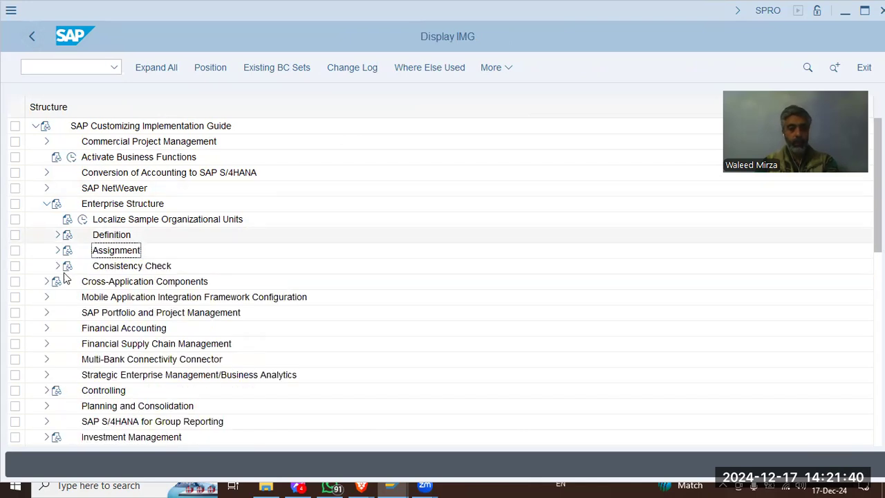
{"action": "left_click", "coordinate": [57, 235]}
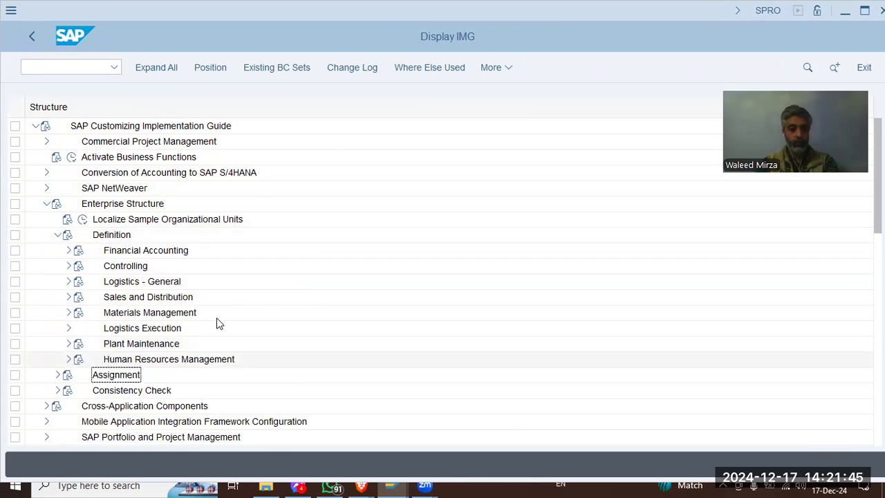
{"action": "left_click", "coordinate": [69, 359]}
{"action": "left_click", "coordinate": [105, 375]}
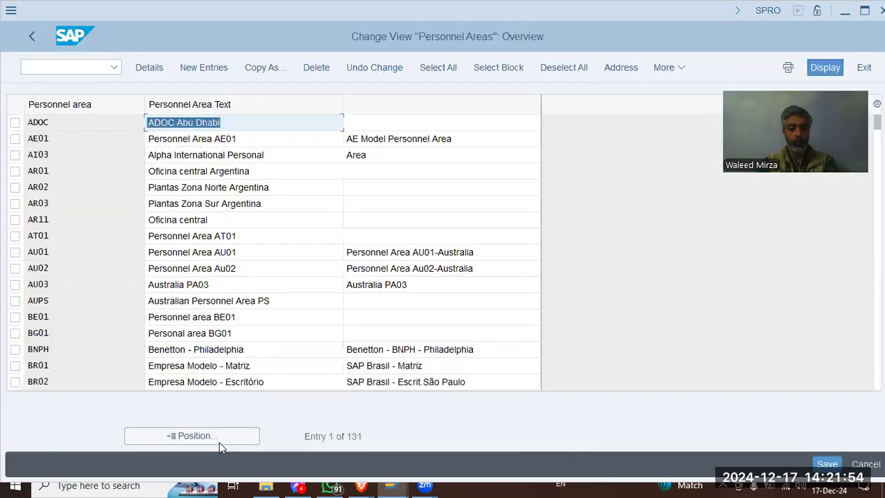
Position the personnel area list at CLTX, review the Caltex entry, and return to the implementation guide
{"action": "left_click", "coordinate": [219, 441]}
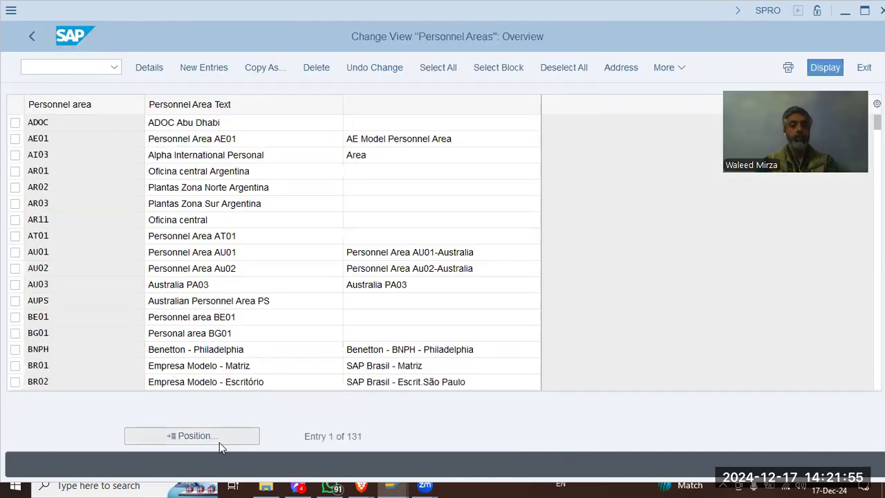
{"action": "type", "text": "cltx"}
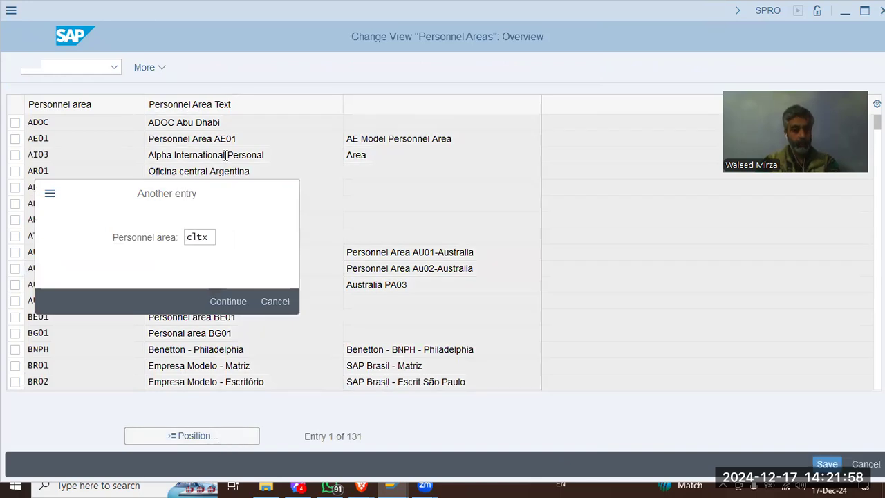
{"action": "key", "text": "Return"}
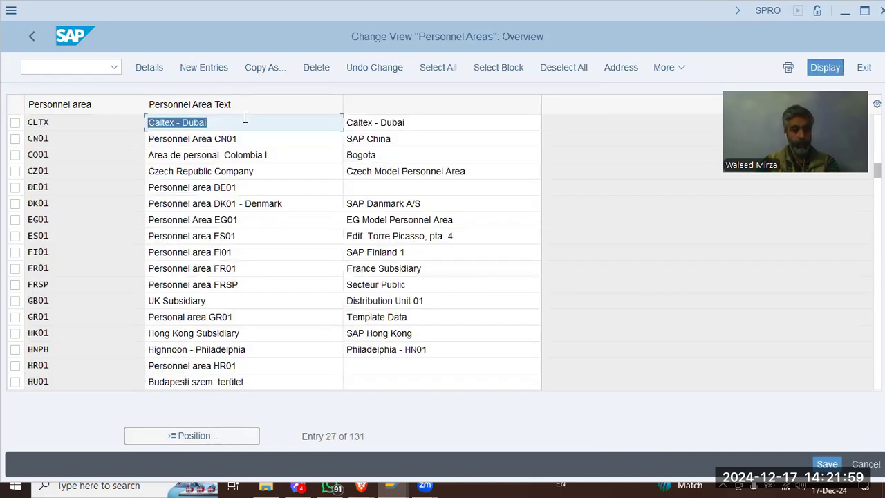
{"action": "left_click", "coordinate": [438, 129]}
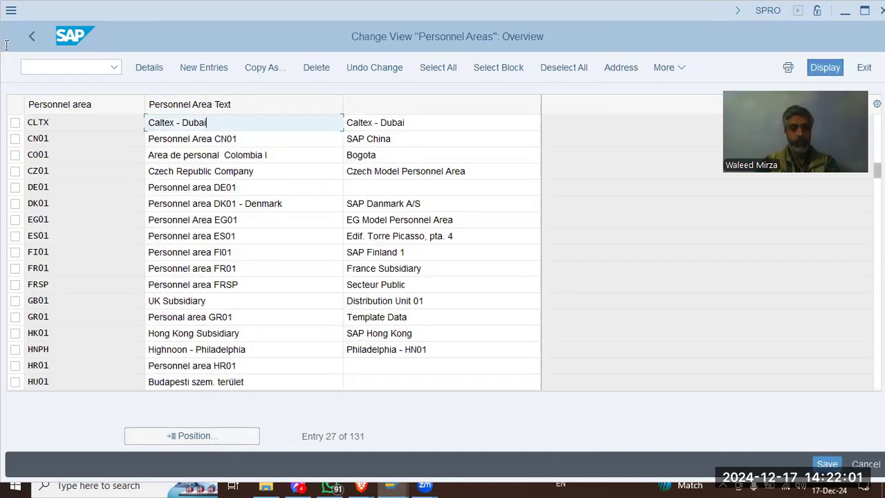
{"action": "left_click", "coordinate": [33, 36]}
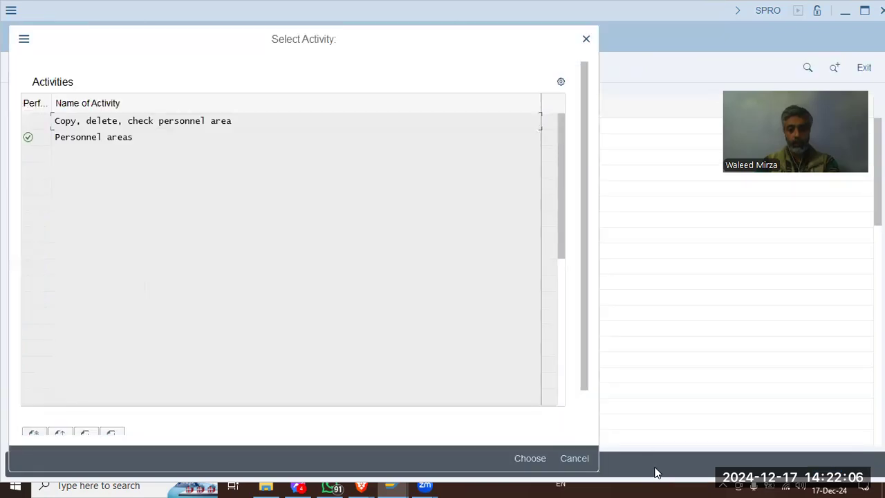
{"action": "left_click", "coordinate": [578, 458]}
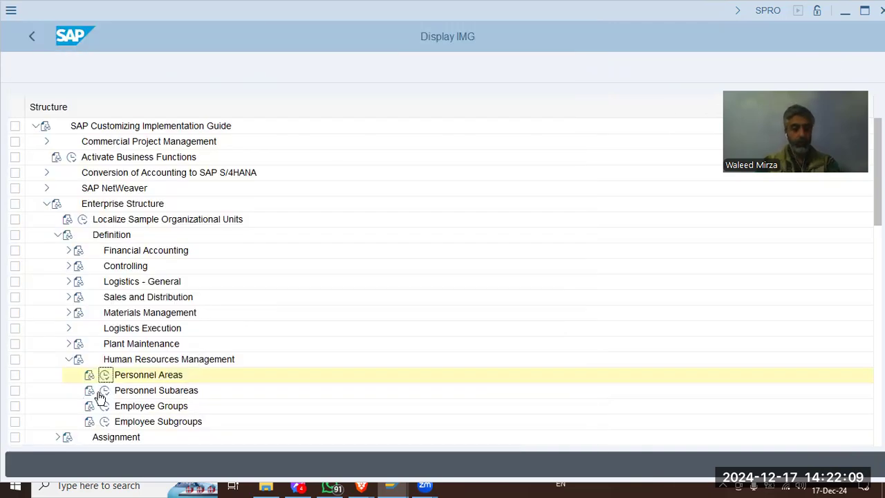
Open the Create personnel subareas activity with CLTX as the personnel area
{"action": "left_click", "coordinate": [105, 390]}
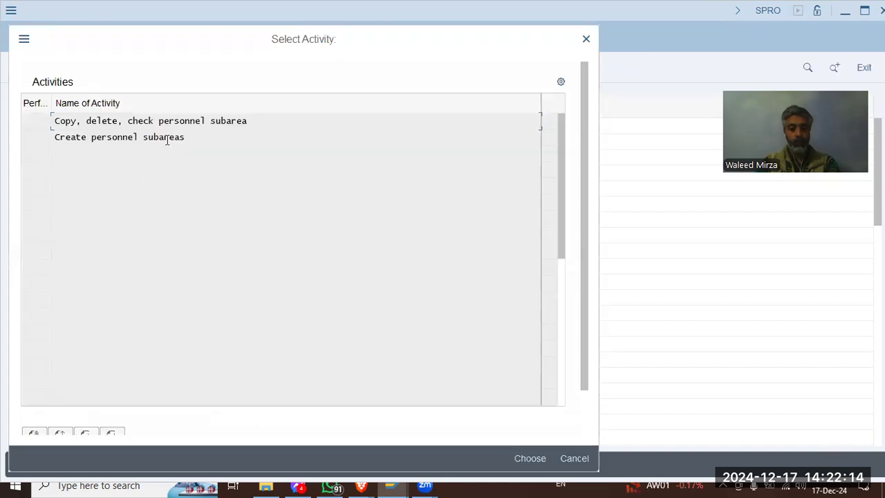
{"action": "double_click", "coordinate": [167, 138]}
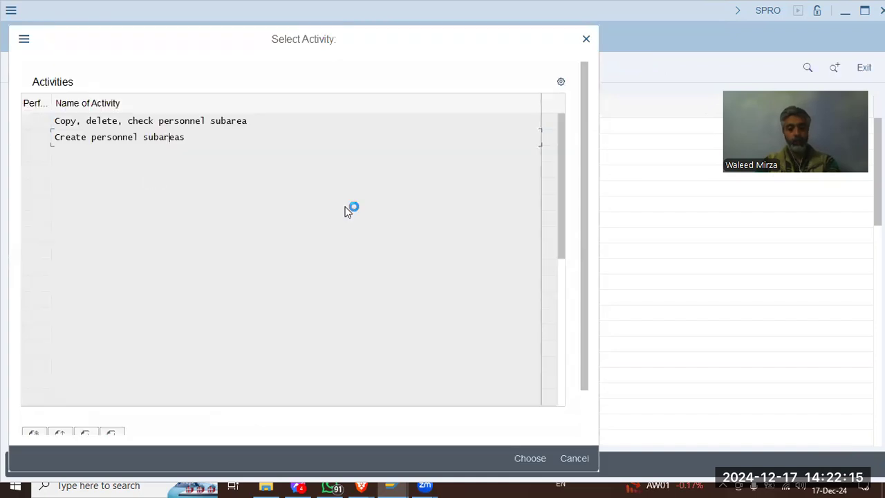
{"action": "left_click", "coordinate": [289, 220]}
{"action": "type", "text": "cltx"}
{"action": "key", "text": "Return"}
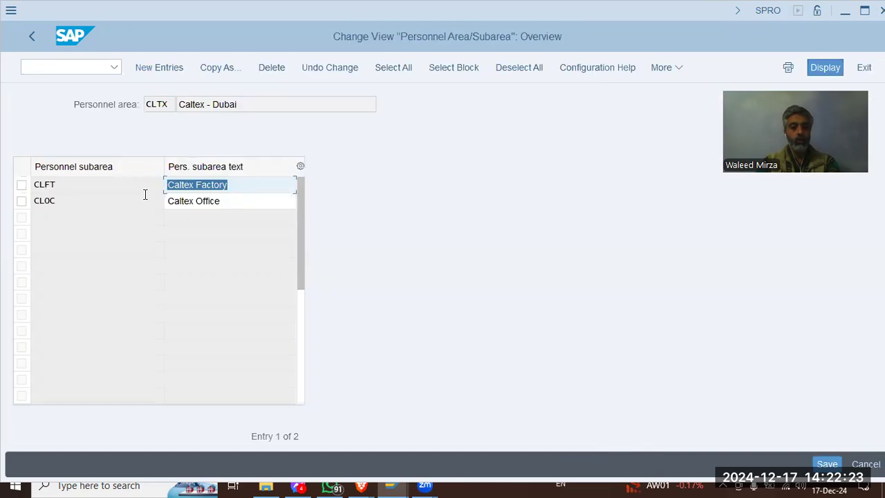
Examine the personnel subarea codes and texts defined for the Caltex personnel area
{"action": "left_click", "coordinate": [92, 193]}
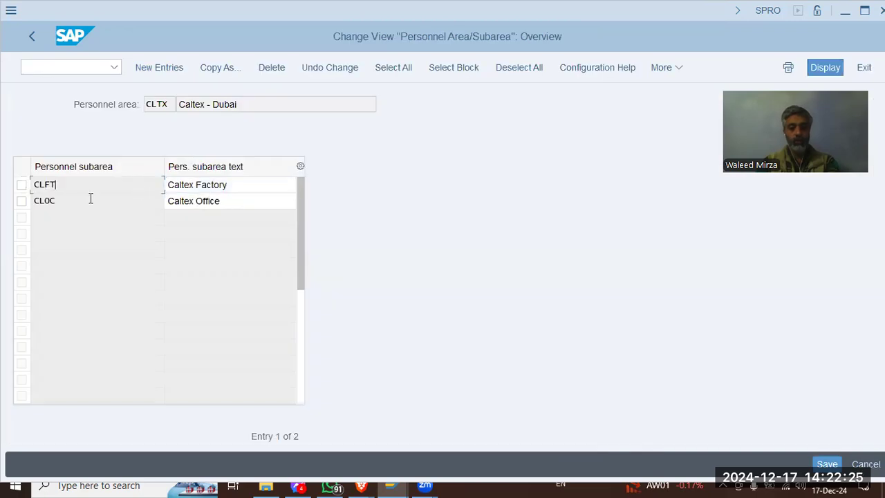
{"action": "left_click", "coordinate": [192, 200]}
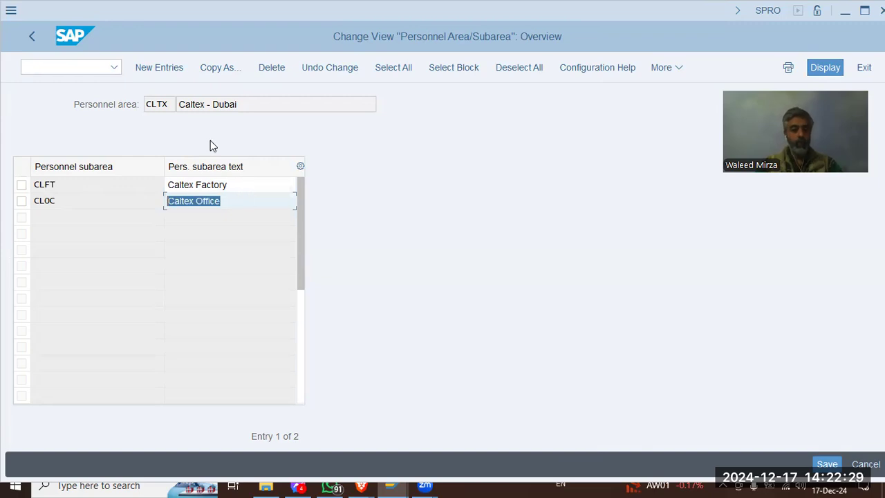
{"action": "key", "text": "End"}
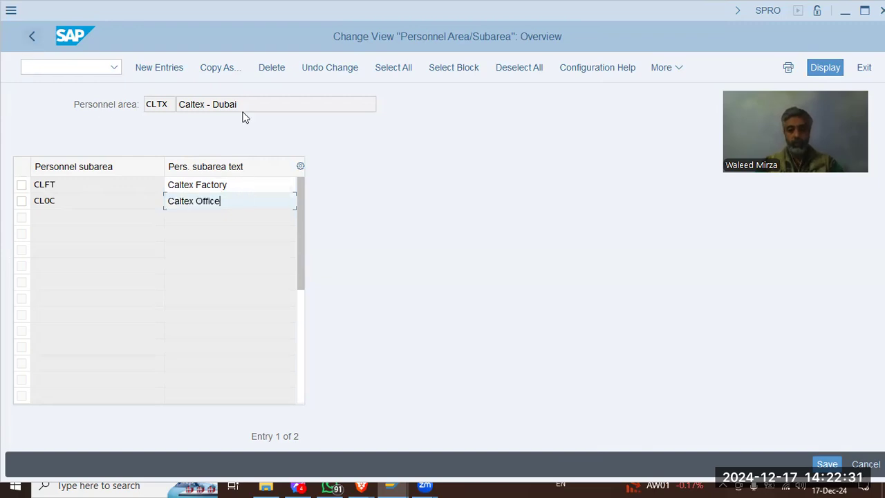
{"action": "left_click", "coordinate": [178, 104]}
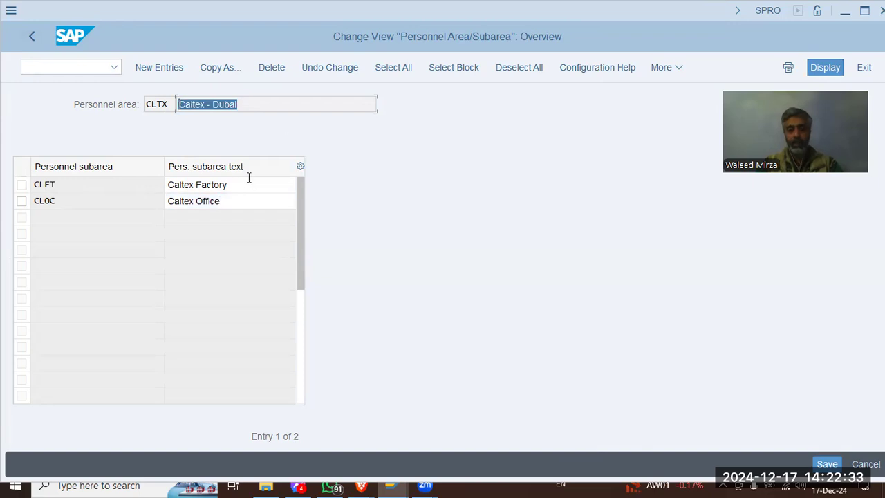
{"action": "left_click", "coordinate": [249, 187]}
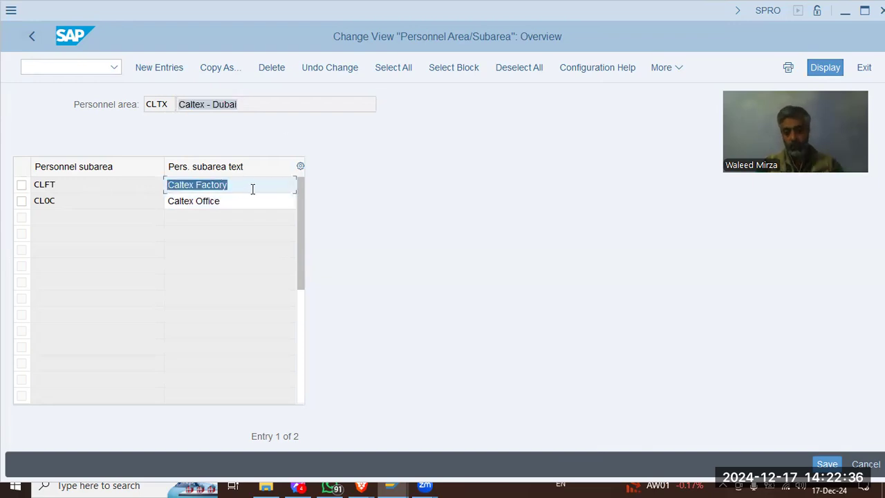
{"action": "key", "text": "End"}
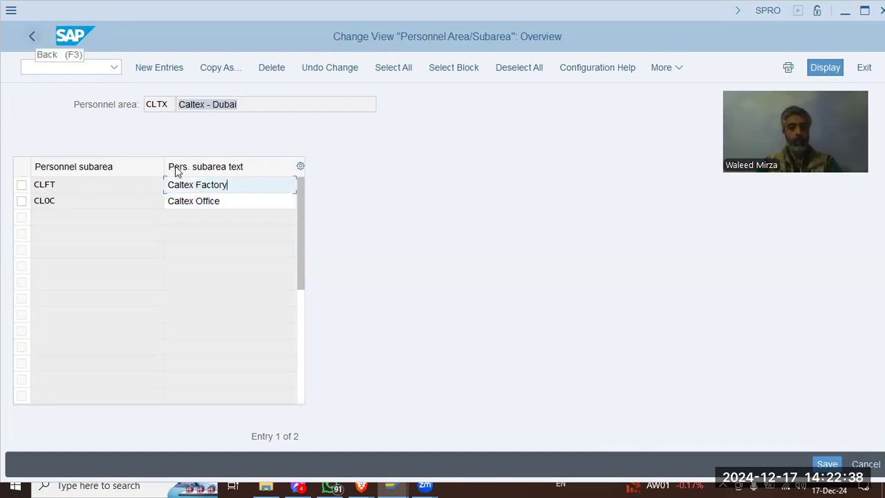
{"action": "key", "text": "shift+Home"}
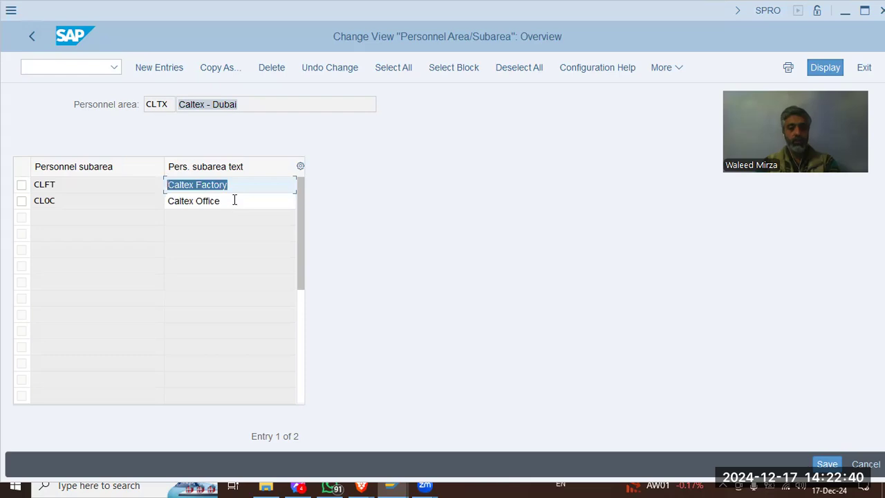
{"action": "key", "text": "Down"}
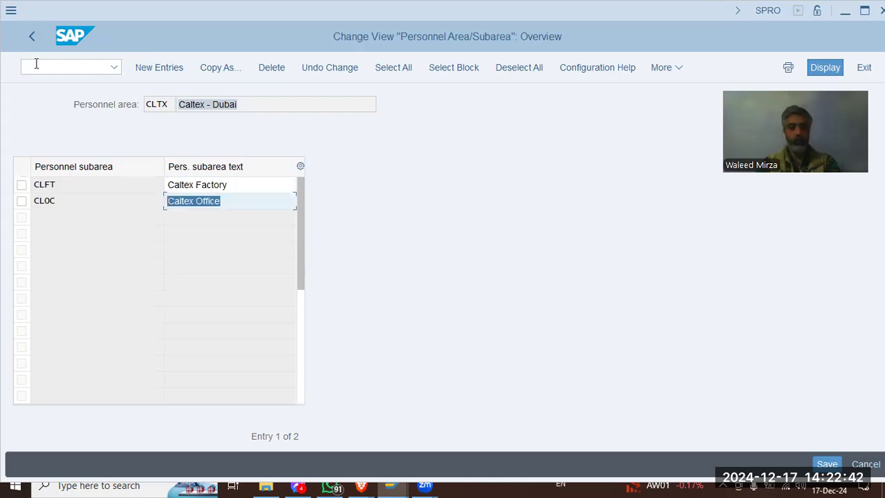
{"action": "left_click", "coordinate": [75, 201]}
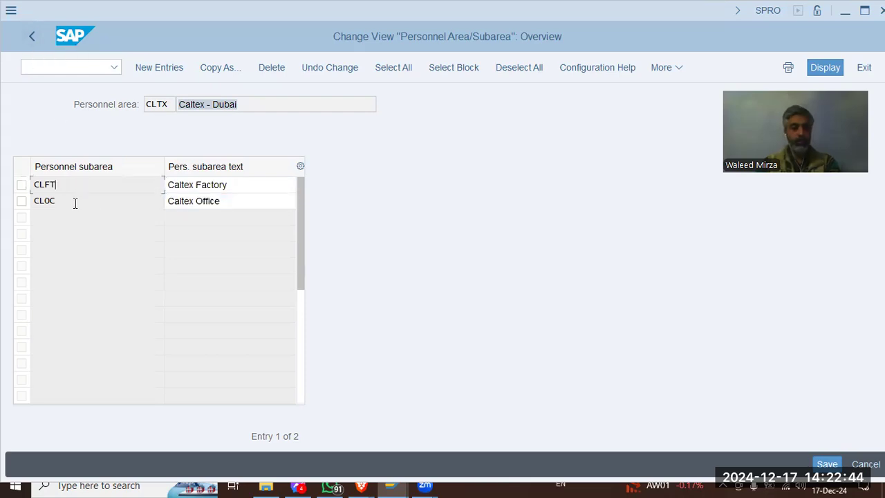
{"action": "left_click", "coordinate": [255, 108]}
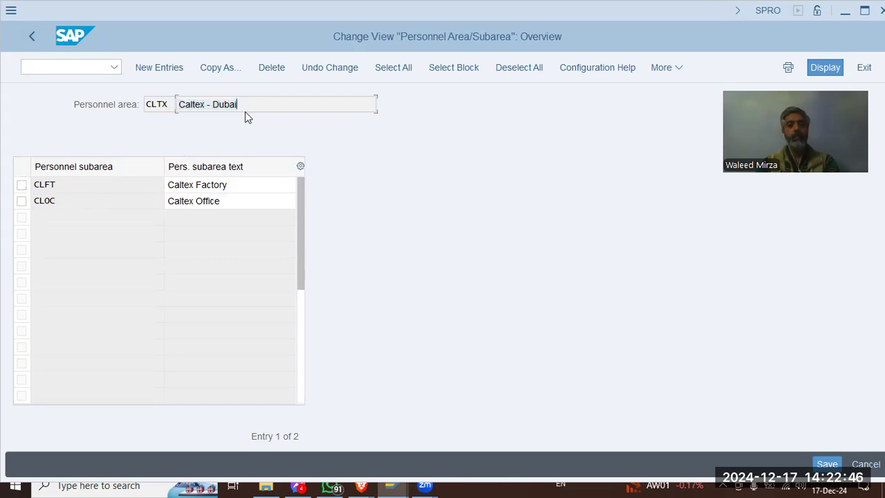
Leave the personnel subareas customizing and display the modifiable customizing and workbench requests in transaction SE10
{"action": "key", "text": "F3"}
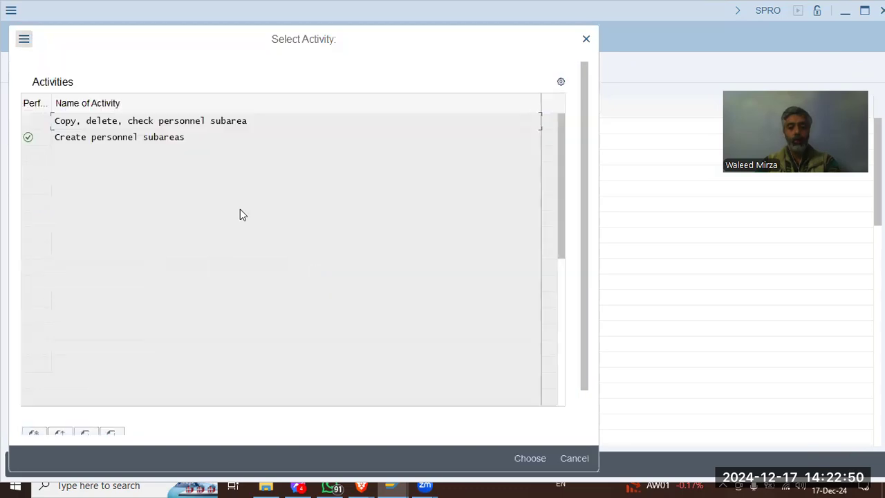
{"action": "key", "text": "Escape"}
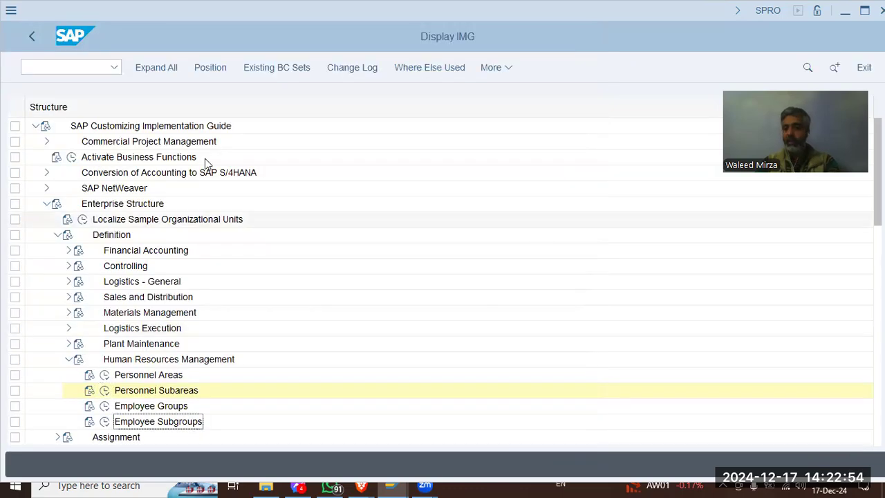
{"action": "type", "text": "/n"}
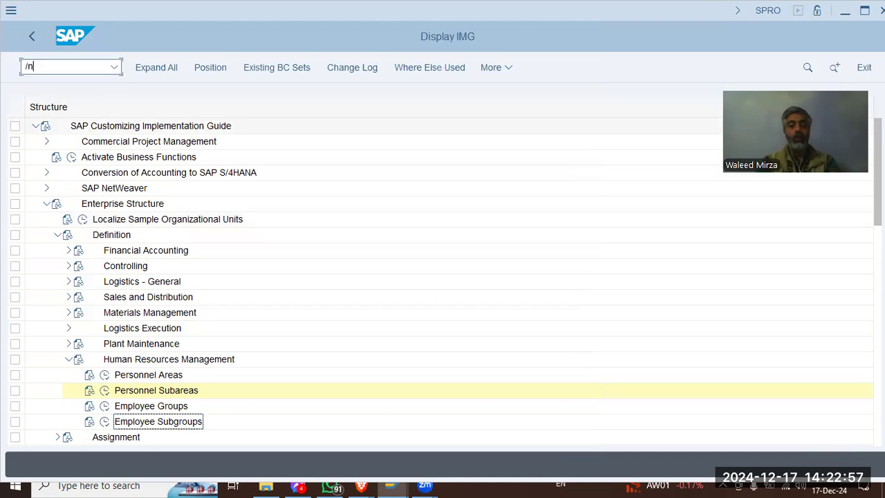
{"action": "type", "text": " se10"}
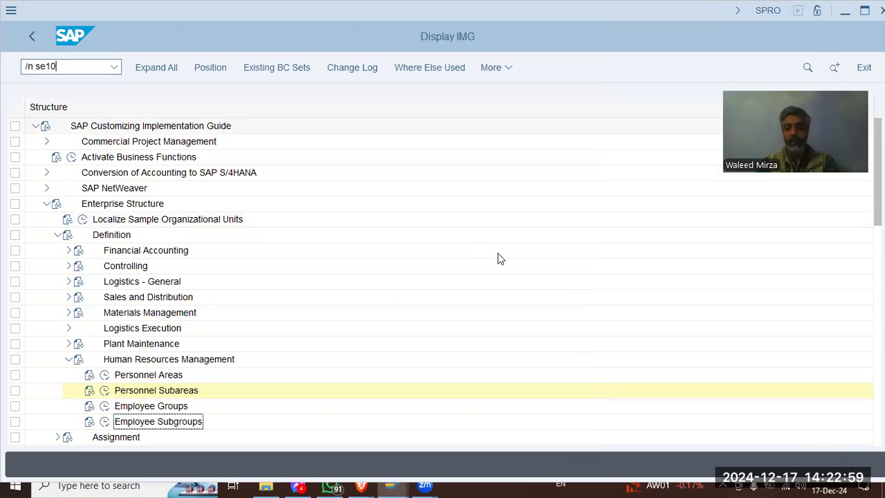
{"action": "key", "text": "Return"}
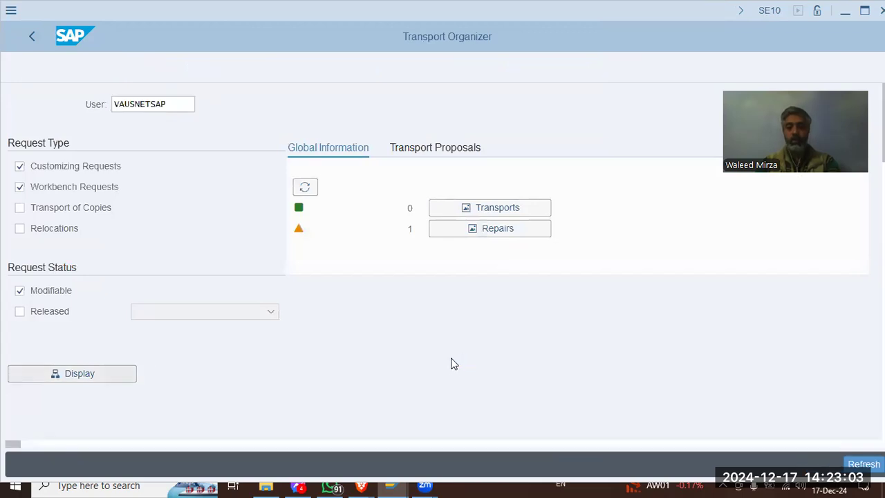
{"action": "key", "text": "Return"}
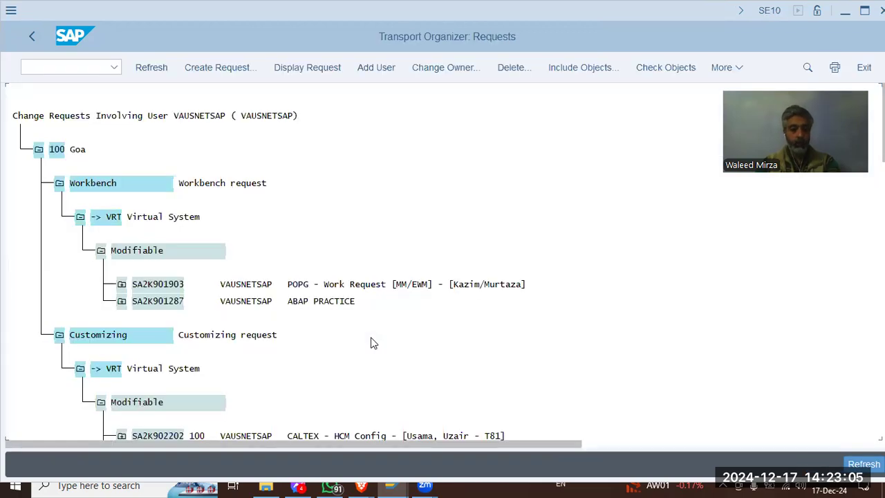
Examine the descriptions and batch tags of the most recent customizing requests in the list
{"action": "scroll", "coordinate": [363, 336], "scroll_direction": "down", "scroll_amount": 1}
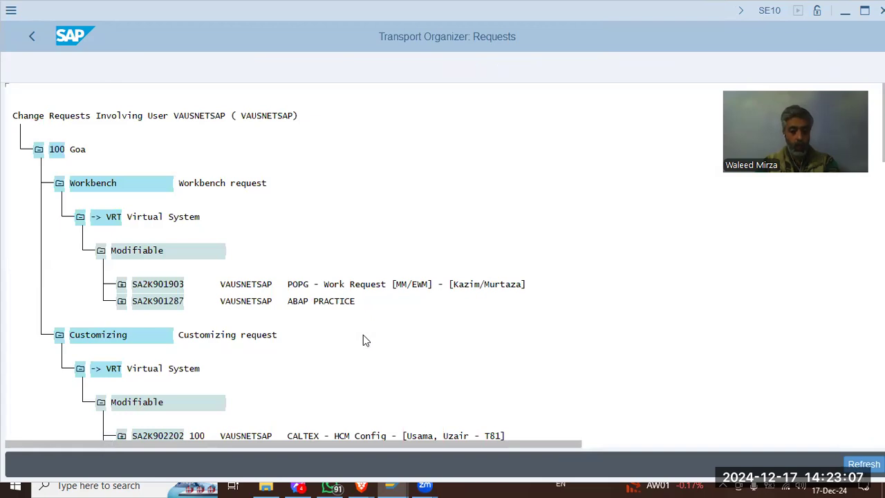
{"action": "scroll", "coordinate": [366, 340], "scroll_direction": "down", "scroll_amount": 1}
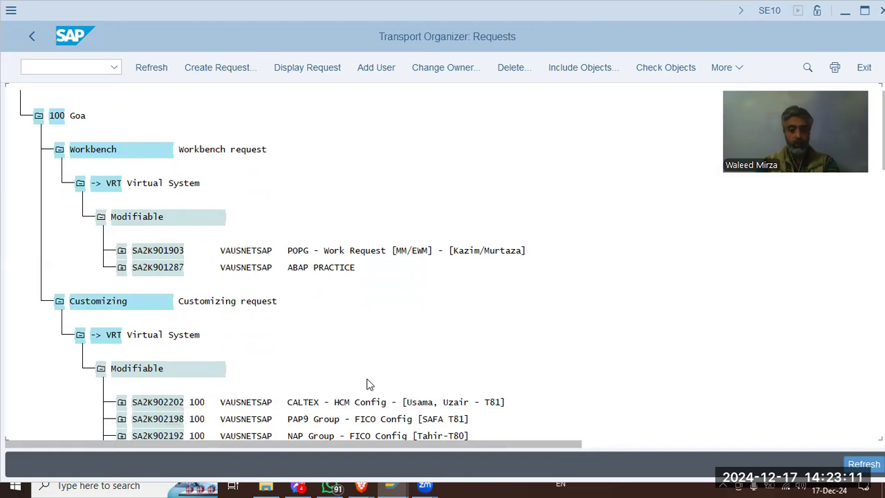
{"action": "scroll", "coordinate": [379, 349], "scroll_direction": "down", "scroll_amount": 7}
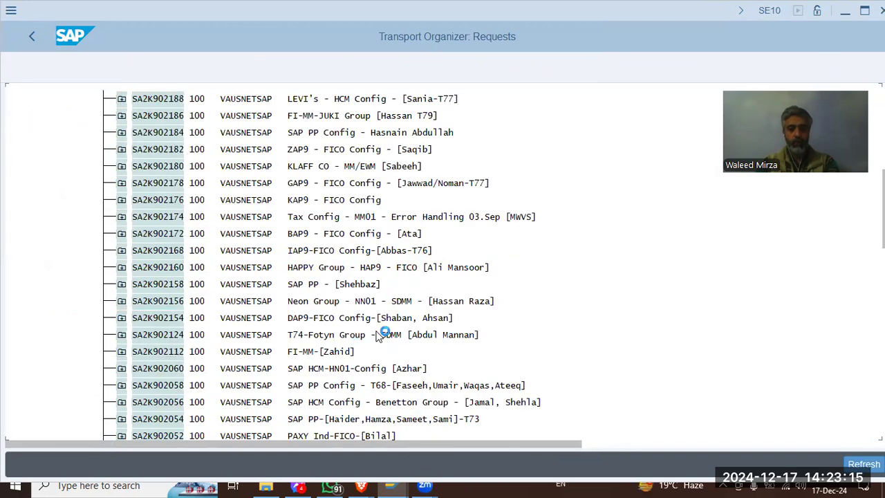
{"action": "scroll", "coordinate": [432, 342], "scroll_direction": "up", "scroll_amount": 1}
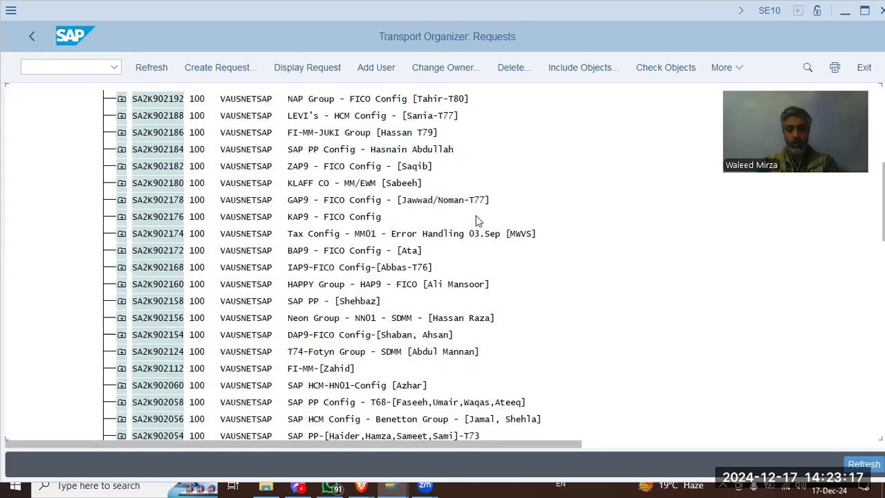
{"action": "scroll", "coordinate": [470, 211], "scroll_direction": "up", "scroll_amount": 1}
{"action": "left_click", "coordinate": [424, 149]}
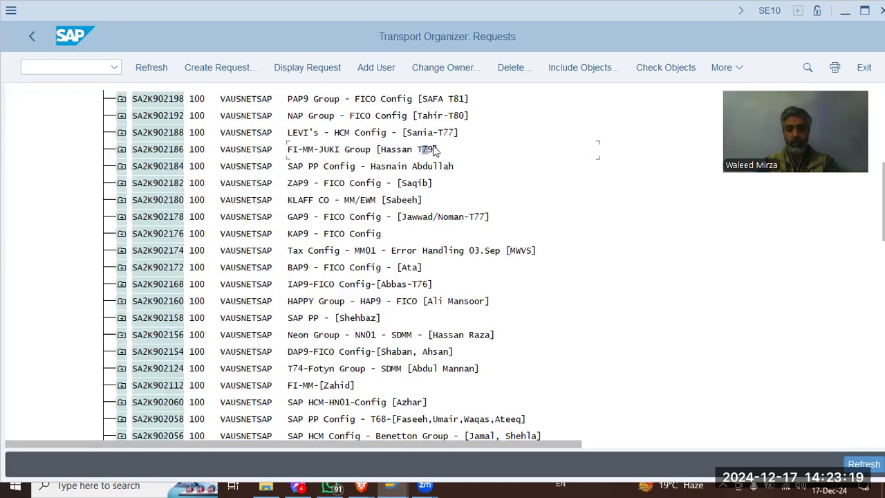
{"action": "left_click", "coordinate": [468, 116]}
{"action": "left_click", "coordinate": [420, 284]}
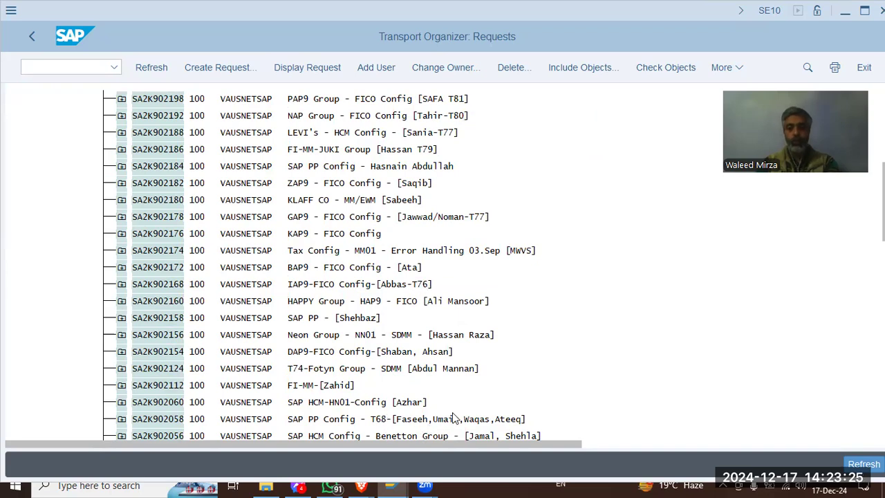
Examine the older customizing requests down to the Venice Group and BESTWAY Group entries at the end of the list
{"action": "scroll", "coordinate": [454, 418], "scroll_direction": "down", "scroll_amount": 7}
{"action": "left_click", "coordinate": [288, 301]}
{"action": "left_click", "coordinate": [302, 387]}
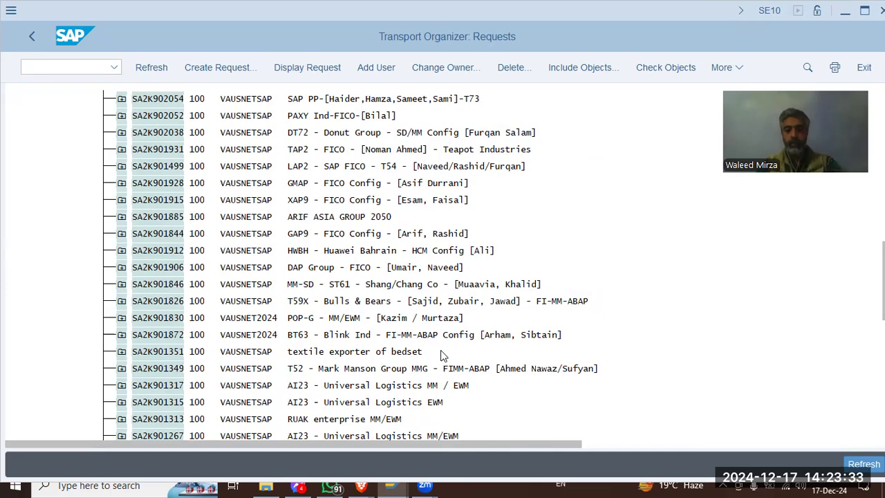
{"action": "scroll", "coordinate": [440, 350], "scroll_direction": "down", "scroll_amount": 5}
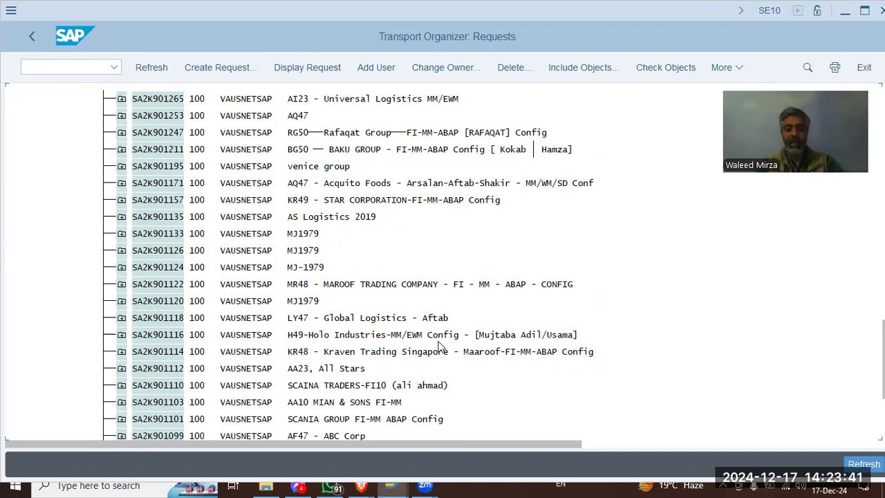
{"action": "left_click", "coordinate": [403, 398]}
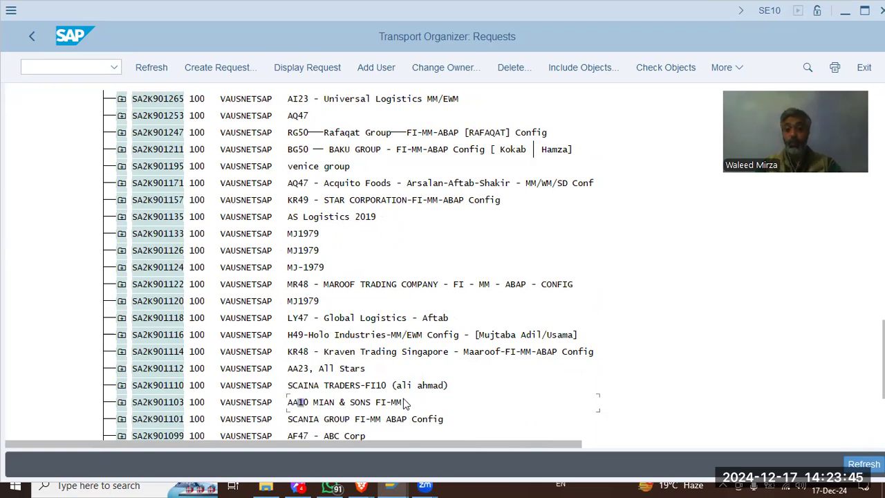
{"action": "scroll", "coordinate": [393, 264], "scroll_direction": "down", "scroll_amount": 10}
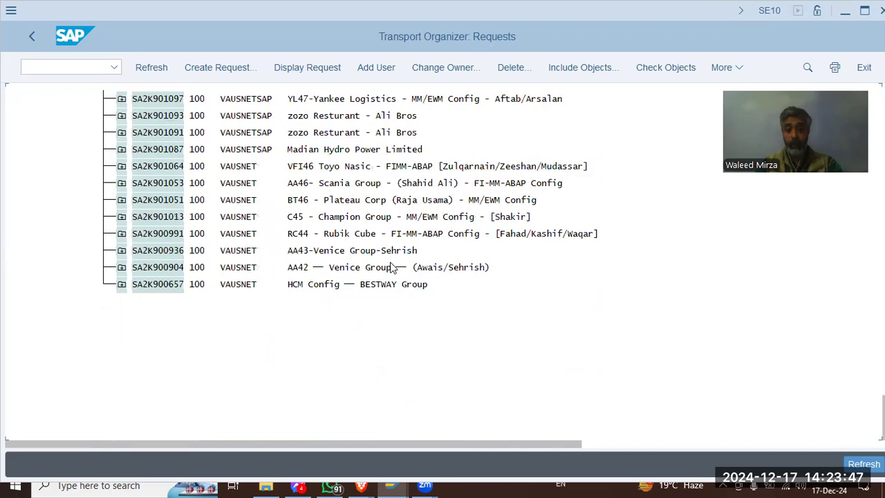
{"action": "left_click", "coordinate": [298, 267]}
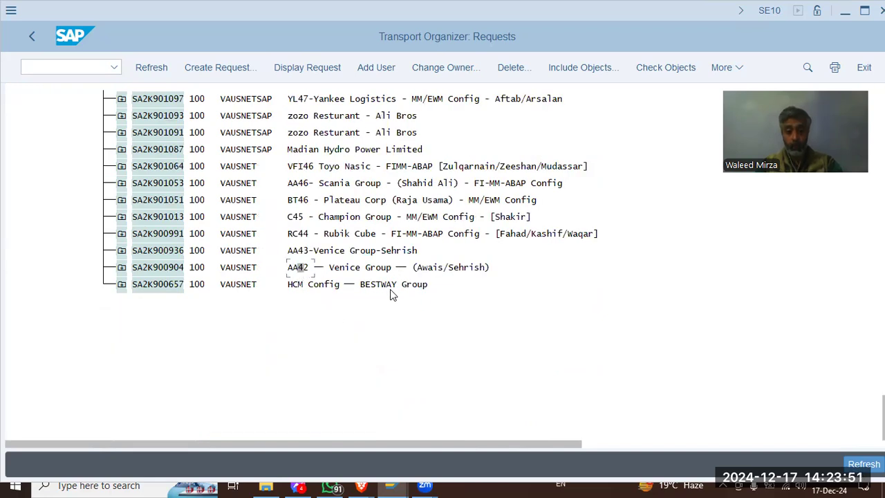
Expand the HCM Config BESTWAY Group request SA2K900657 and review the IMG activities recorded in its customizing tasks
{"action": "left_click", "coordinate": [123, 286]}
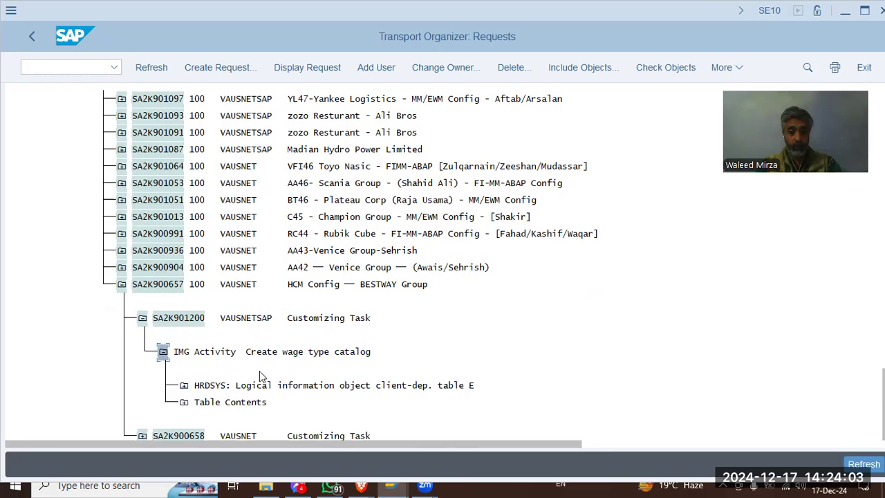
{"action": "left_click", "coordinate": [143, 437]}
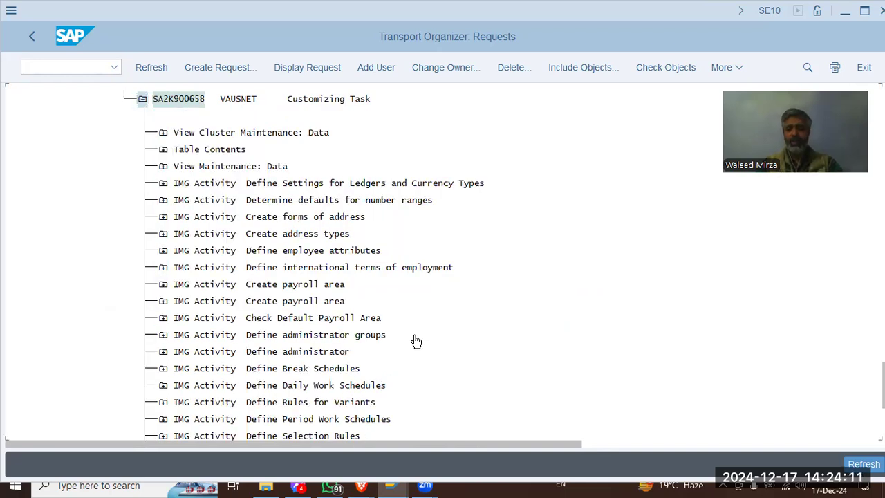
{"action": "scroll", "coordinate": [415, 341], "scroll_direction": "down", "scroll_amount": 5}
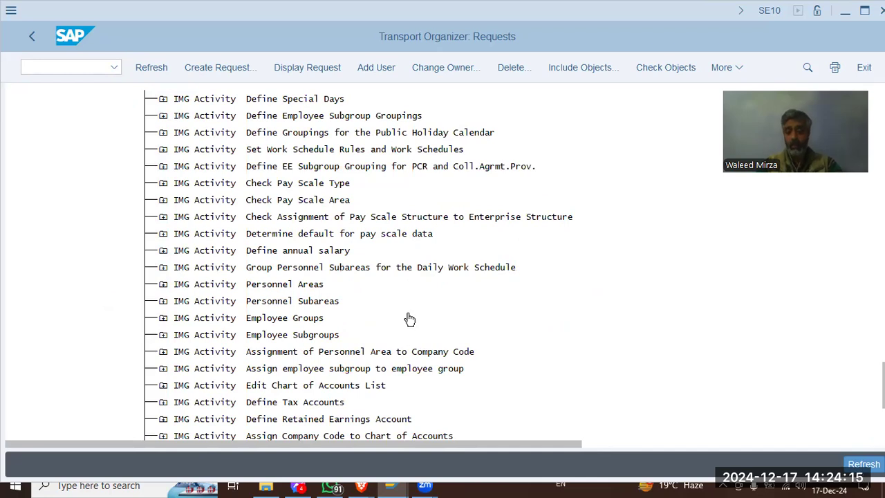
{"action": "scroll", "coordinate": [410, 318], "scroll_direction": "down", "scroll_amount": 1}
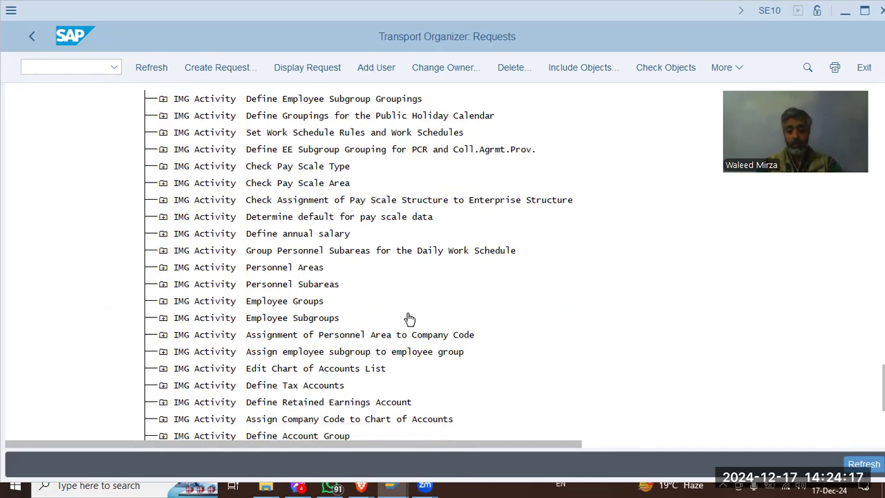
{"action": "scroll", "coordinate": [409, 319], "scroll_direction": "down", "scroll_amount": 10}
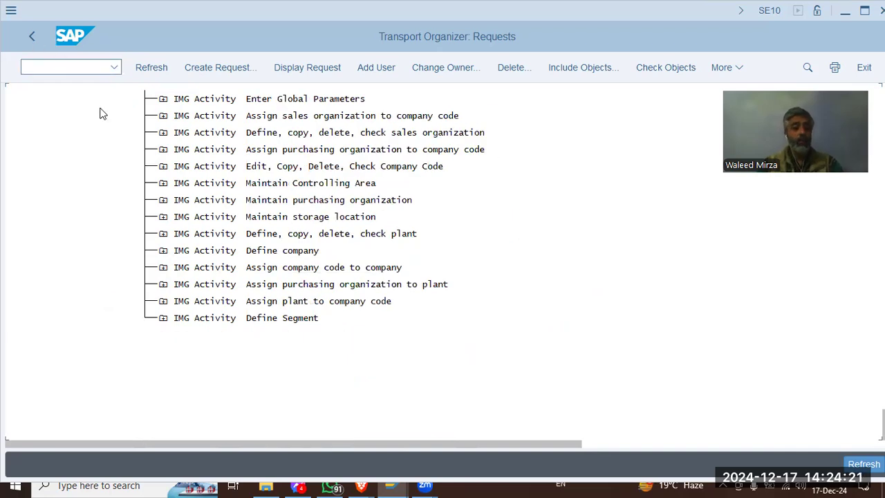
Leave the Transport Organizer for the SAP Easy Access screen and widen the navigation tree area
{"action": "key", "text": "F3"}
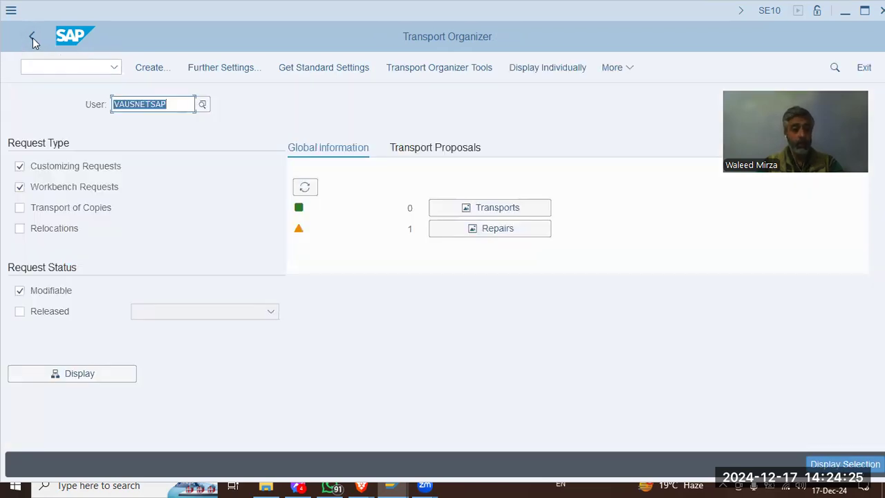
{"action": "left_click", "coordinate": [231, 208]}
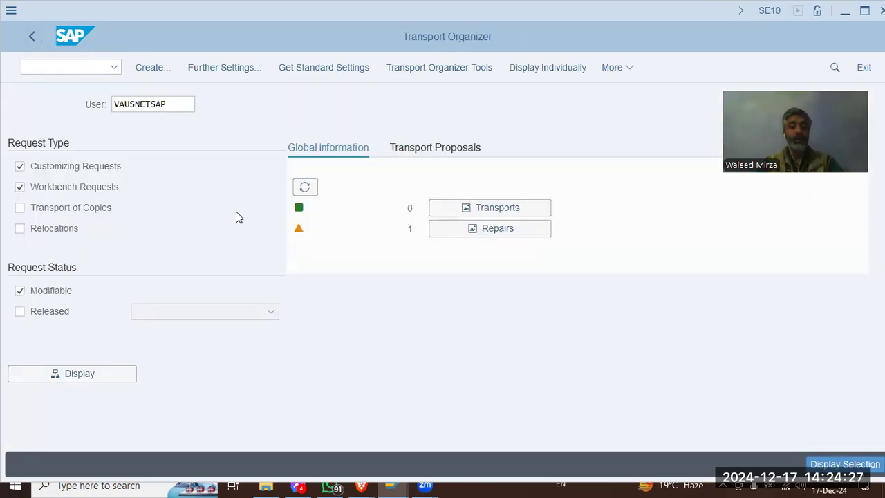
{"action": "key", "text": "F3"}
{"action": "left_click_drag", "start_coordinate": [305, 273], "coordinate": [637, 272]}
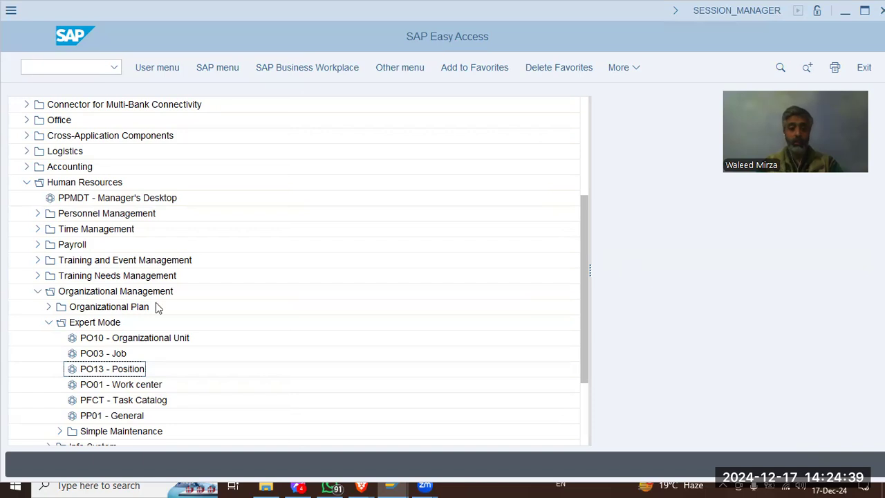
Select PO10 - Organizational Unit under Organizational Management, Expert Mode, and maximize the SAP window
{"action": "left_click", "coordinate": [103, 354]}
{"action": "key", "text": "Up"}
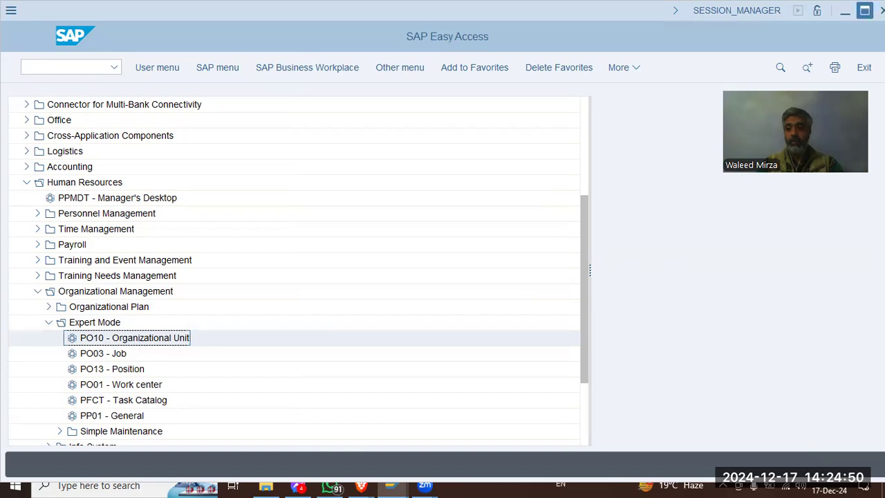
{"action": "left_click", "coordinate": [865, 10]}
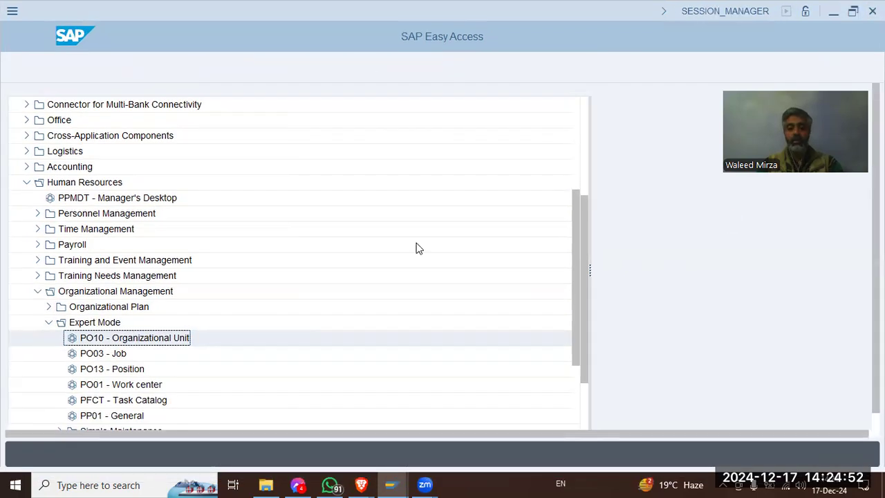
{"action": "left_click", "coordinate": [48, 69]}
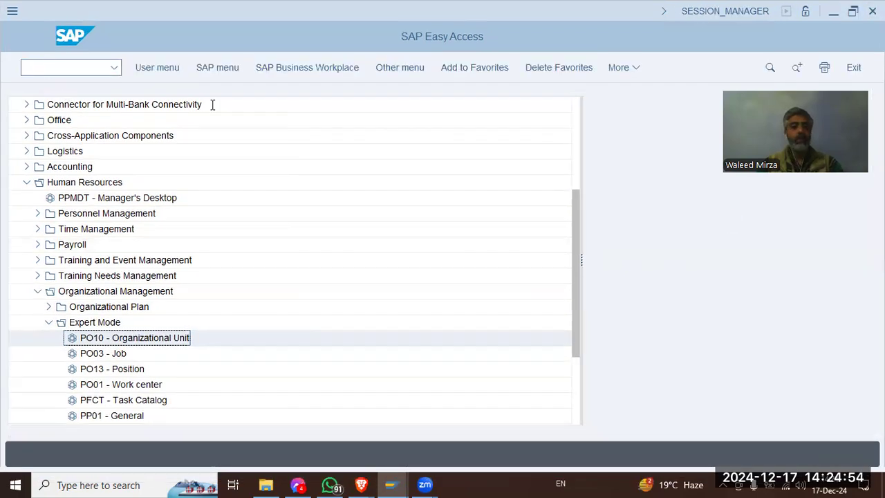